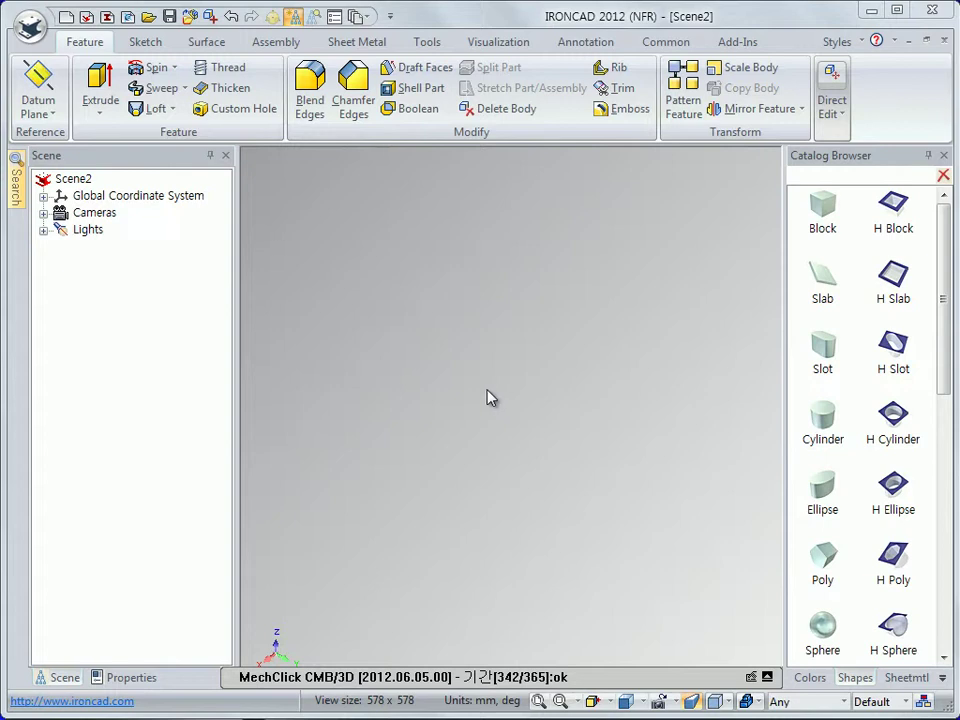
# Check which file types can be opened directly, without opening any file
pyautogui.click(150, 18)
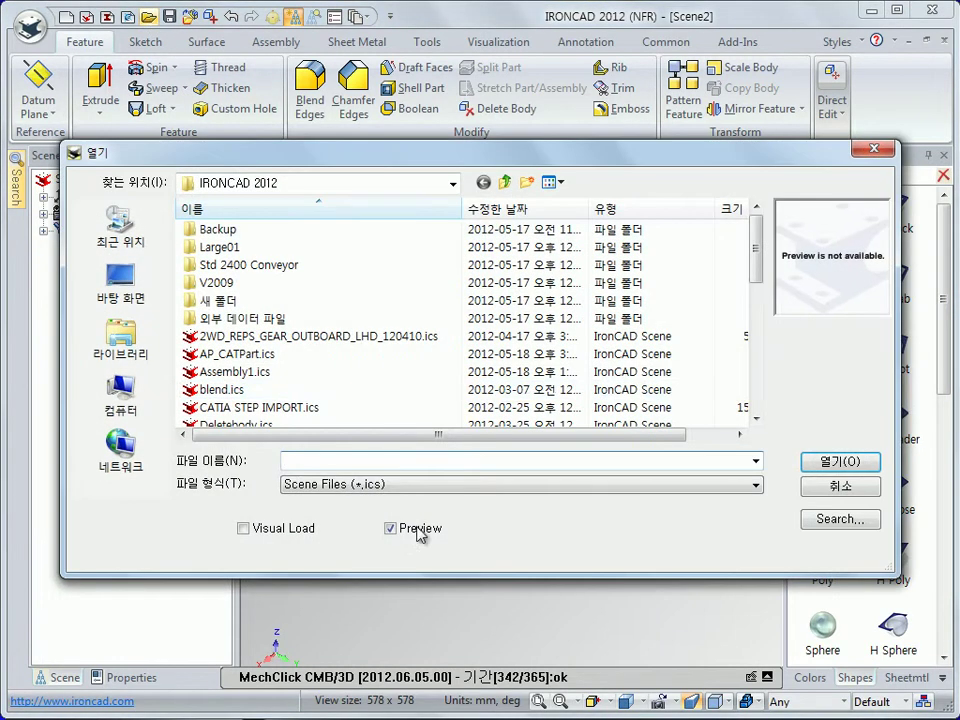
pyautogui.click(491, 486)
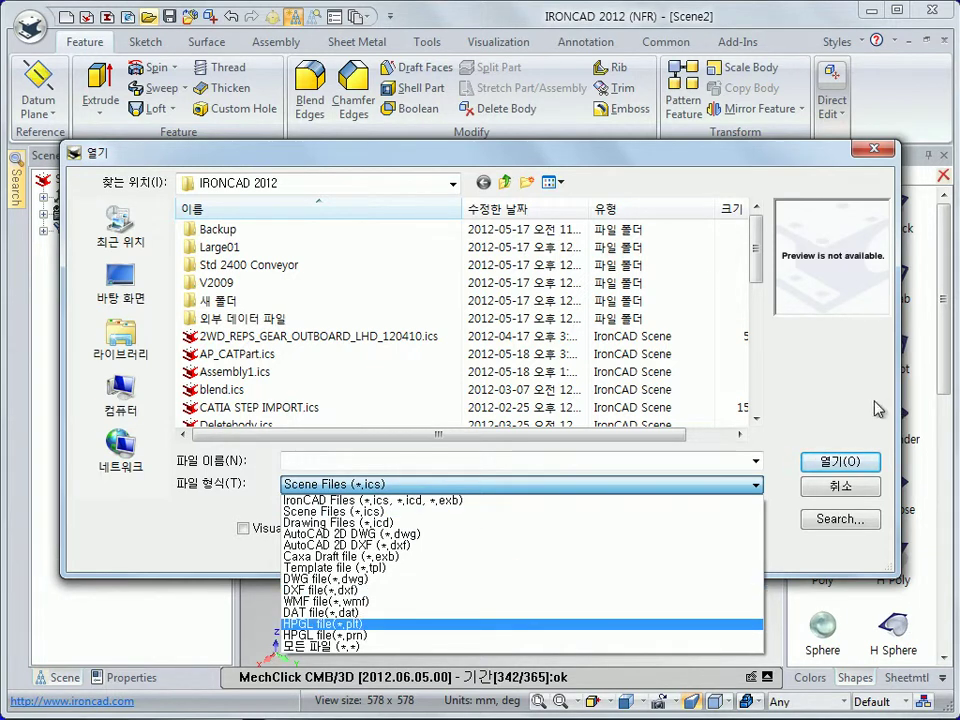
pyautogui.click(866, 495)
pyautogui.click(866, 495)
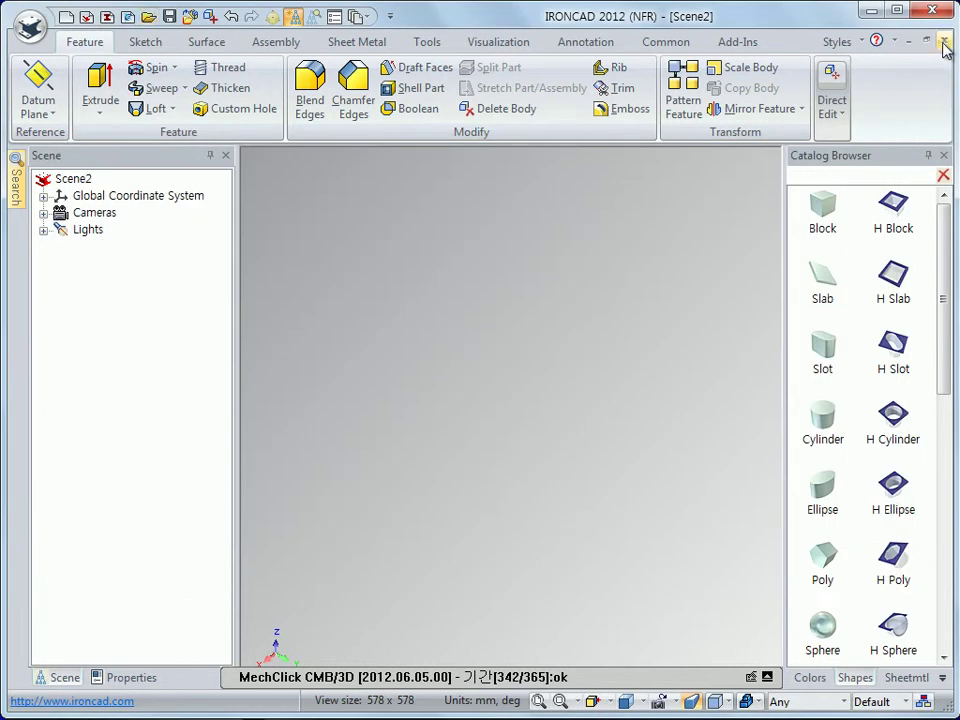
# Close the current scene and create a new blank 3D scene
pyautogui.click(945, 43)
pyautogui.click(491, 409)
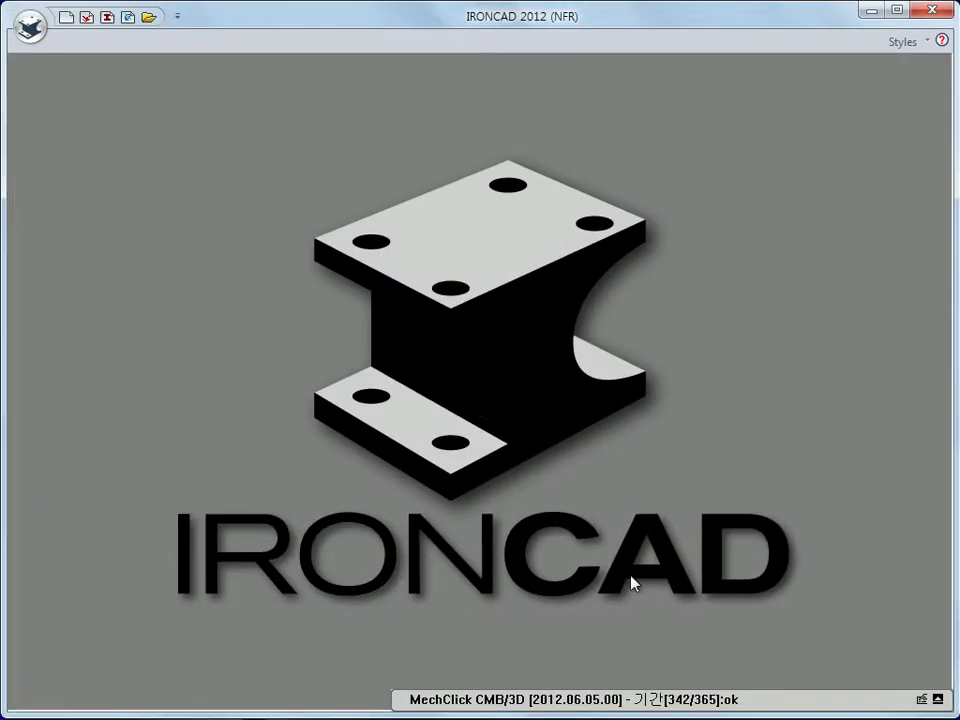
pyautogui.click(86, 16)
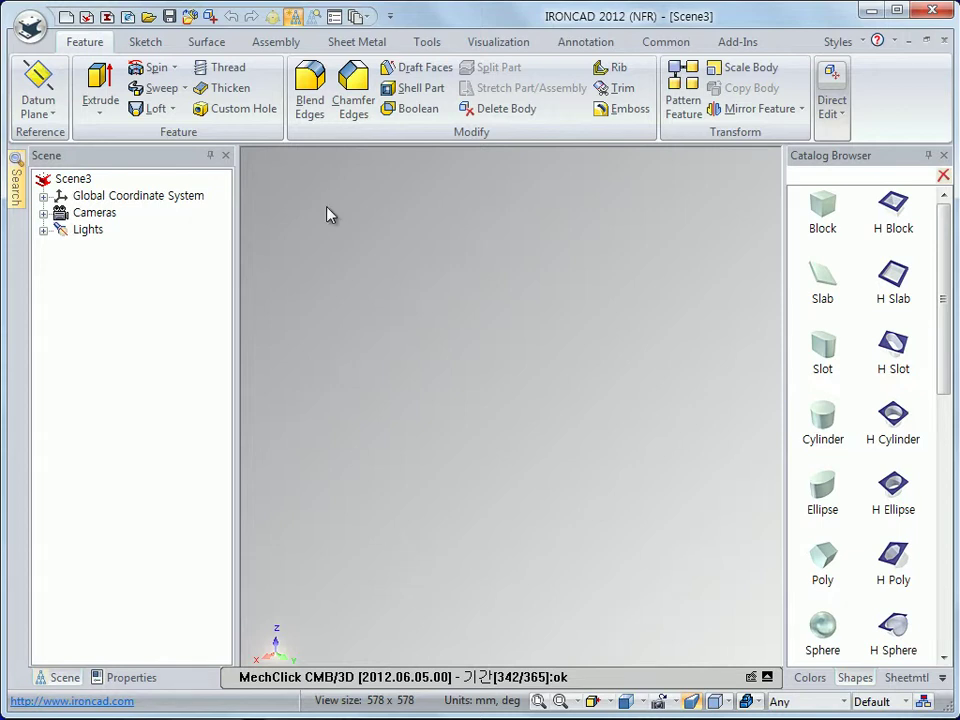
# Start a file import and review the part and assembly formats available for import
pyautogui.click(210, 17)
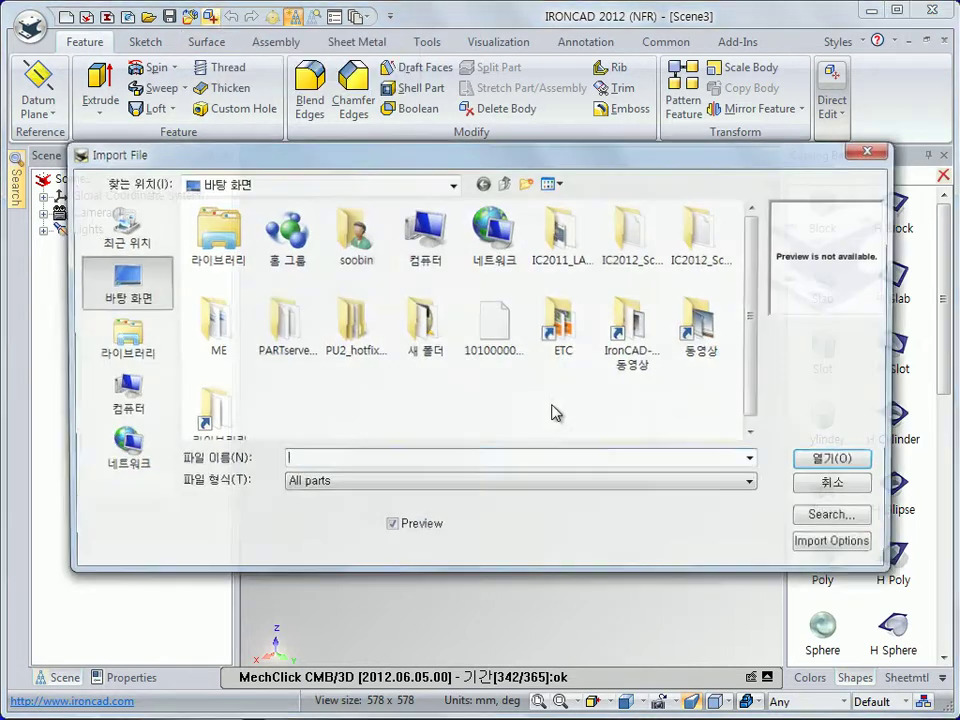
pyautogui.click(500, 484)
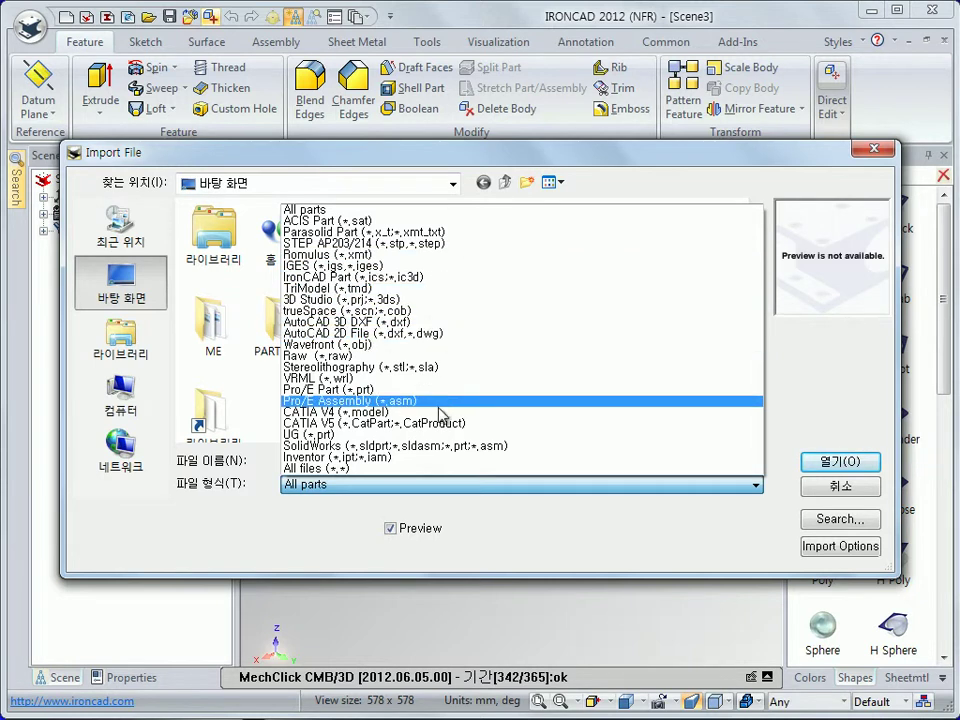
pyautogui.click(621, 563)
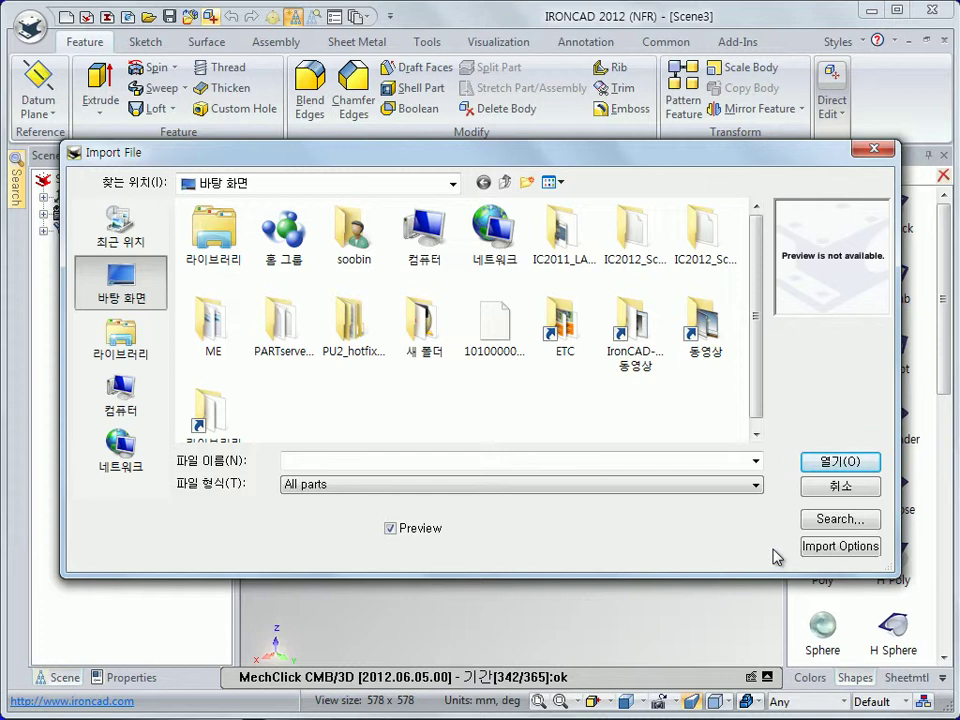
# Include Wire Frame among the data types in the general import options
pyautogui.click(866, 553)
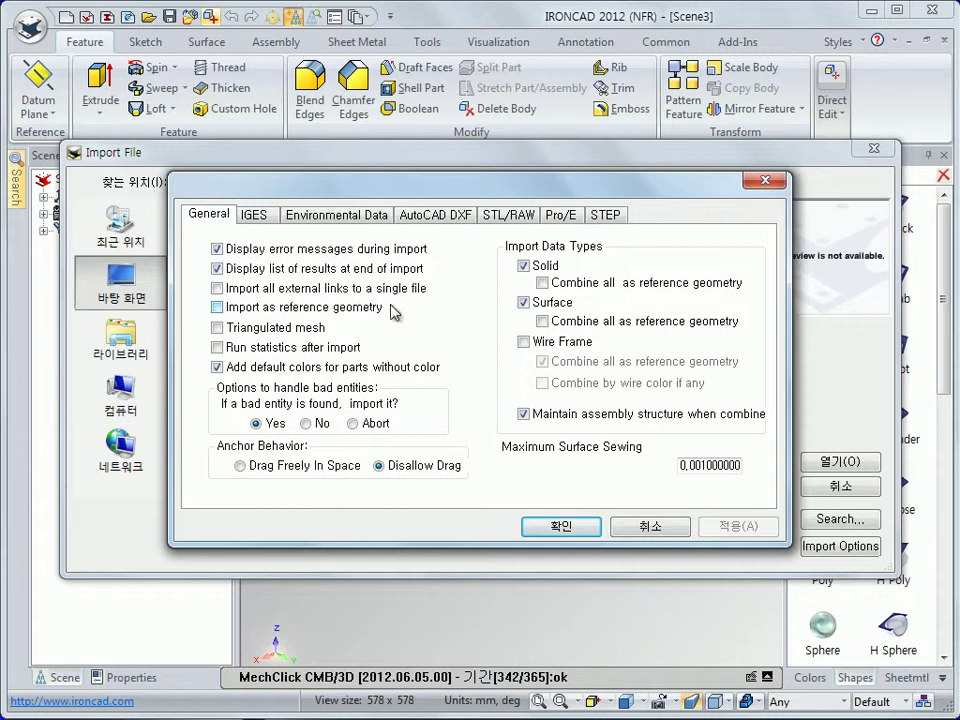
pyautogui.click(217, 308)
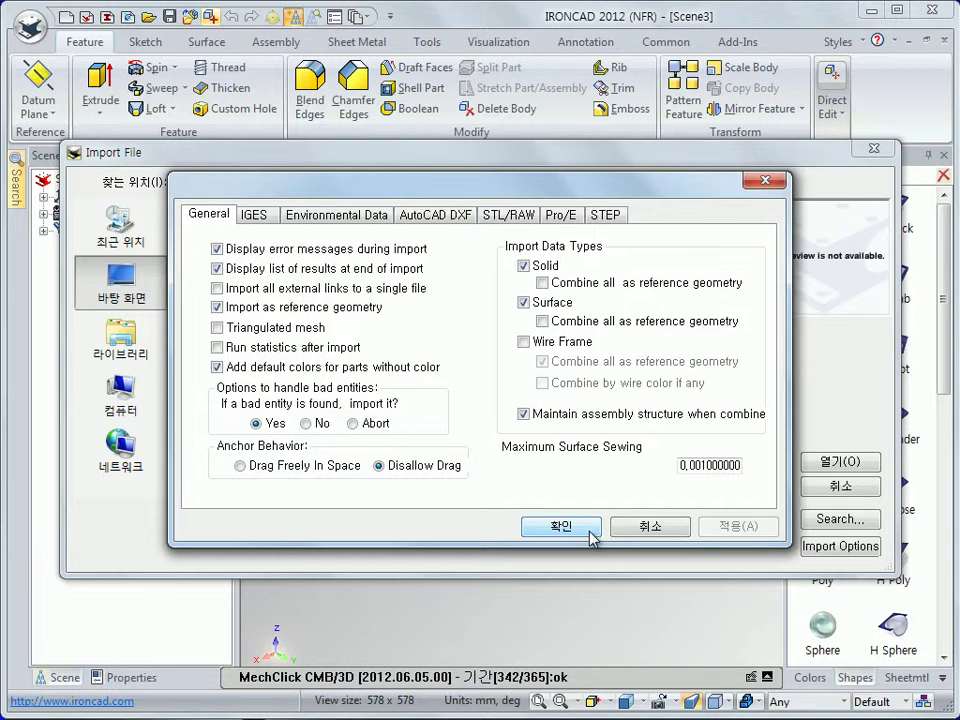
pyautogui.click(248, 311)
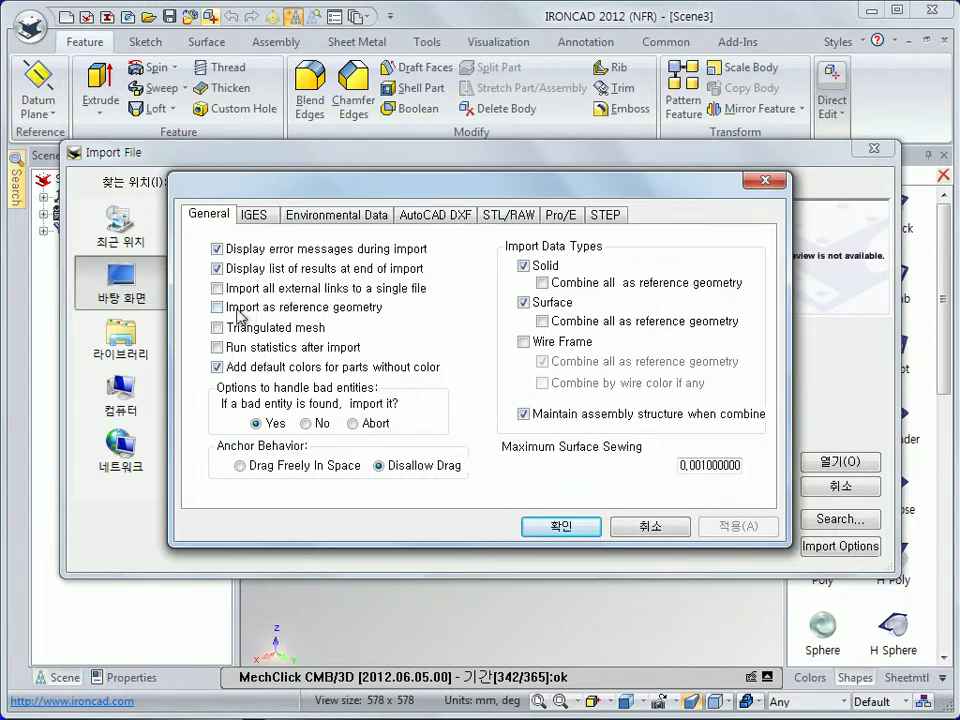
pyautogui.click(216, 326)
pyautogui.click(216, 326)
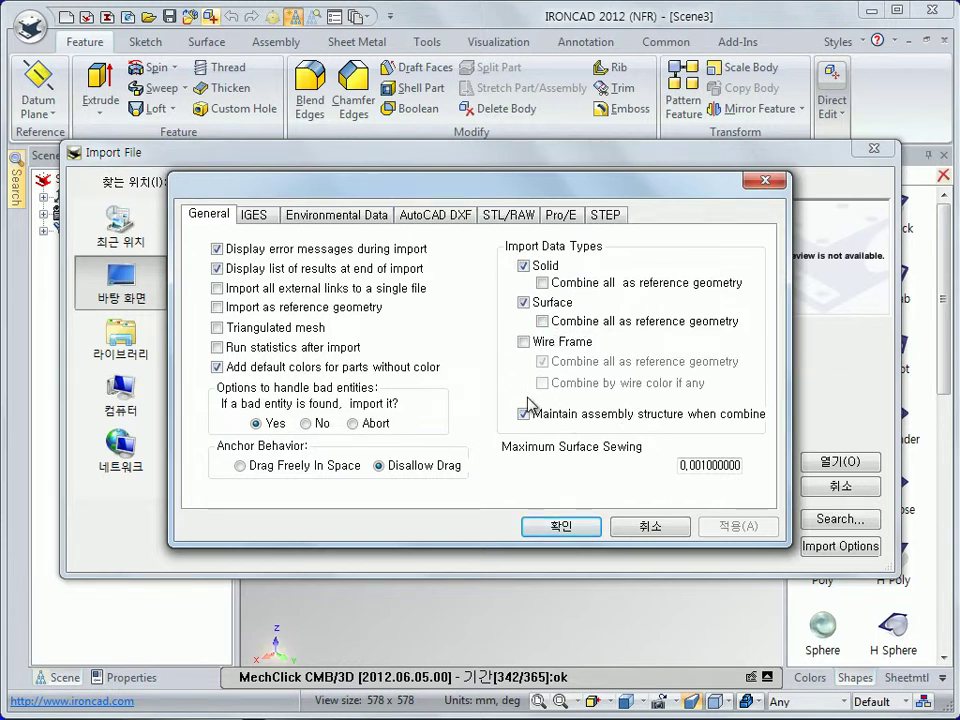
pyautogui.click(523, 342)
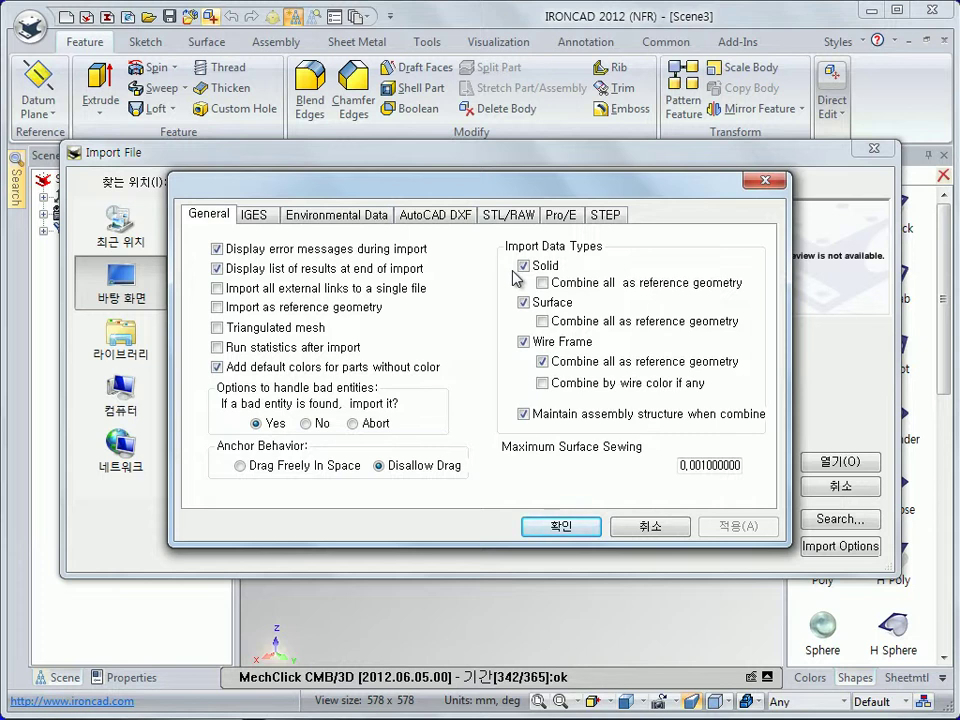
# Review the IGES, Environmental Data, AutoCAD DXF and STL/RAW import settings, including the IGES multi-body option
pyautogui.click(255, 217)
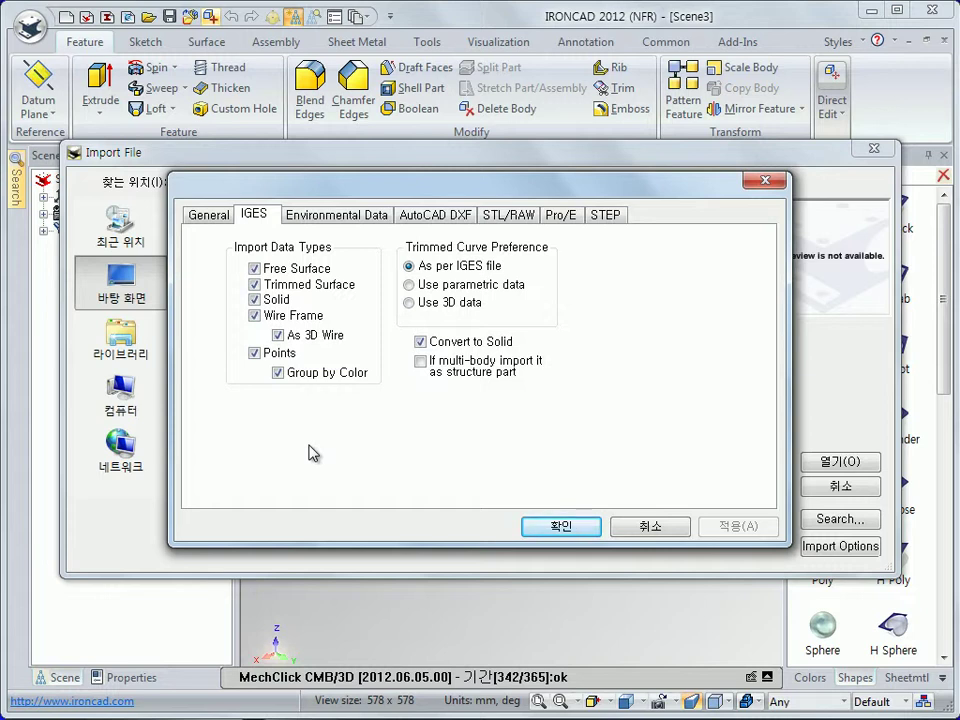
pyautogui.click(420, 361)
pyautogui.click(420, 361)
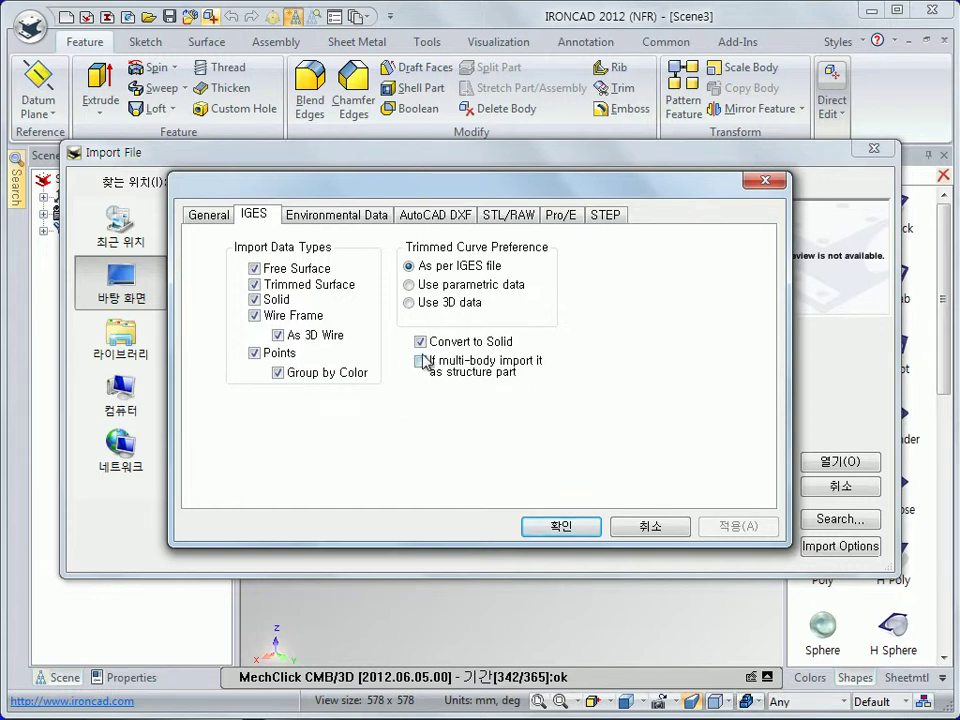
pyautogui.click(390, 222)
pyautogui.click(463, 218)
pyautogui.click(515, 218)
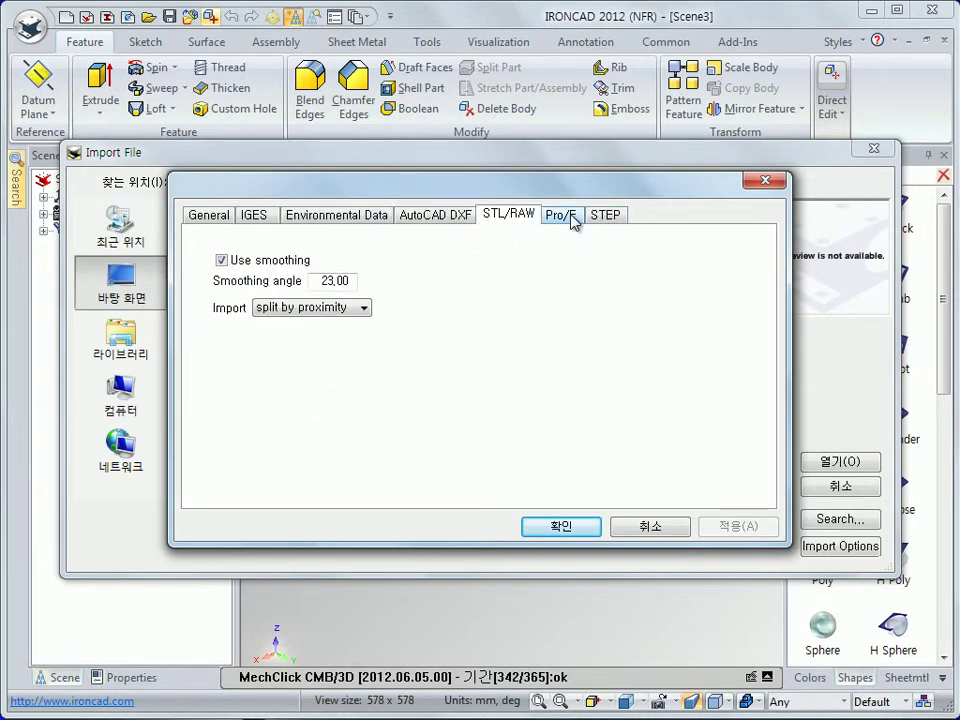
# Examine the Pro/E and STEP import settings, trying the option that imports multi-body files as a structure part
pyautogui.click(573, 218)
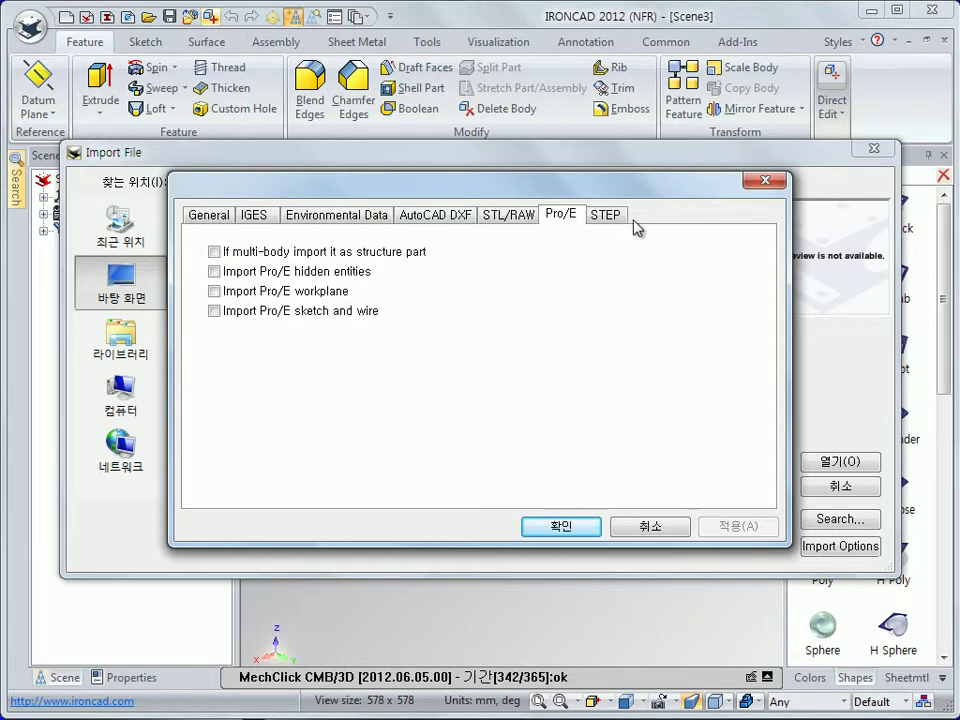
pyautogui.click(216, 253)
pyautogui.click(612, 216)
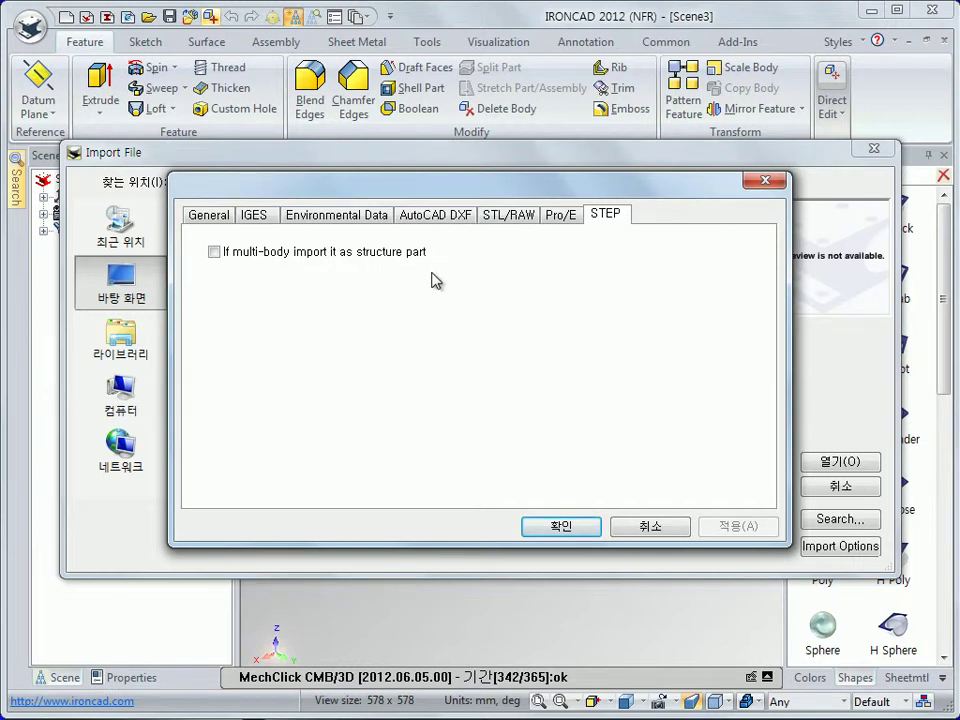
pyautogui.click(213, 252)
pyautogui.click(213, 252)
pyautogui.click(561, 215)
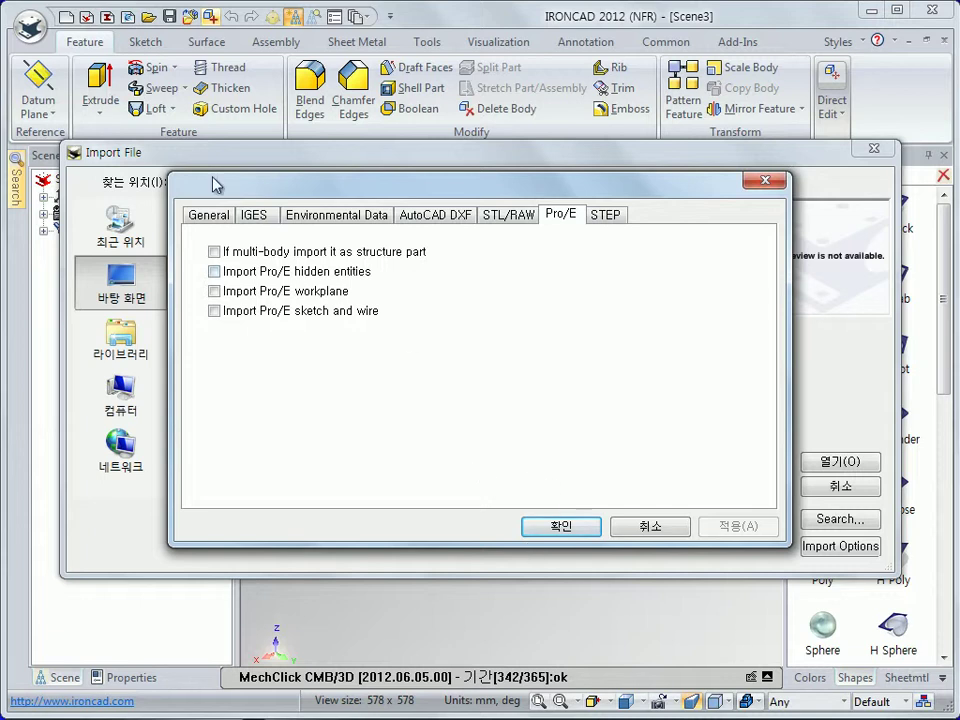
# Recheck the General, Pro/E, STEP and IGES import settings and accept the import options
pyautogui.click(208, 215)
pyautogui.click(565, 215)
pyautogui.click(606, 215)
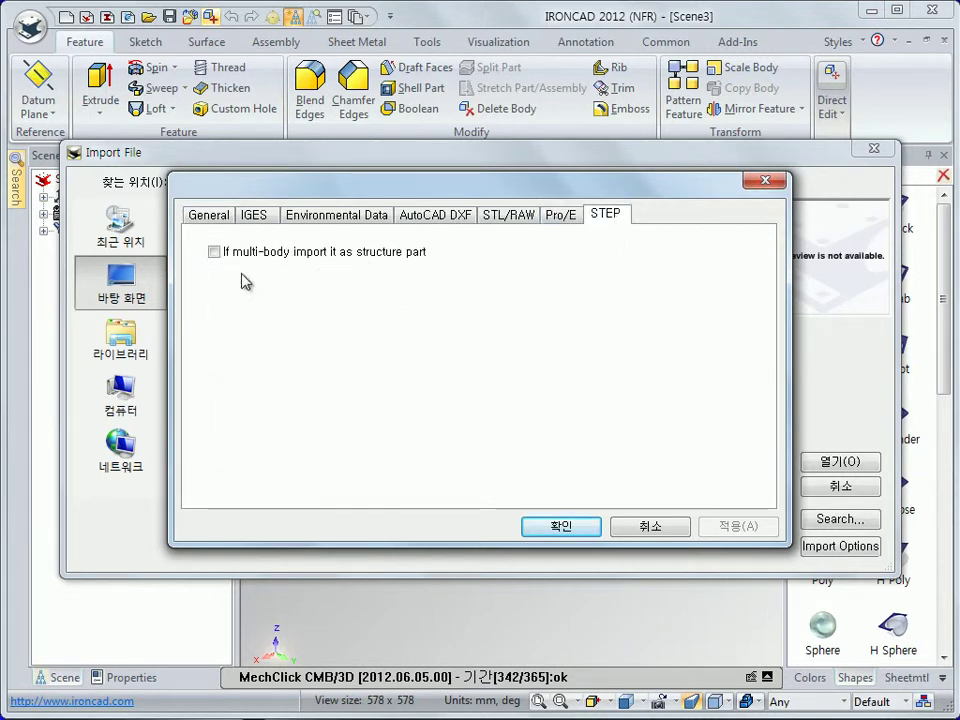
pyautogui.click(256, 216)
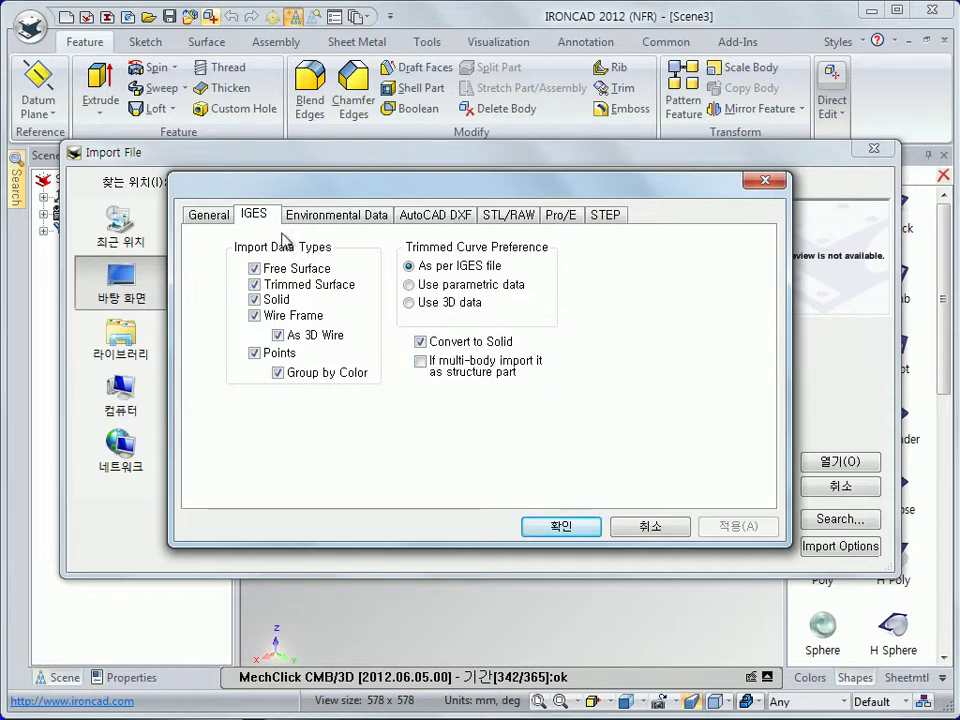
pyautogui.click(206, 214)
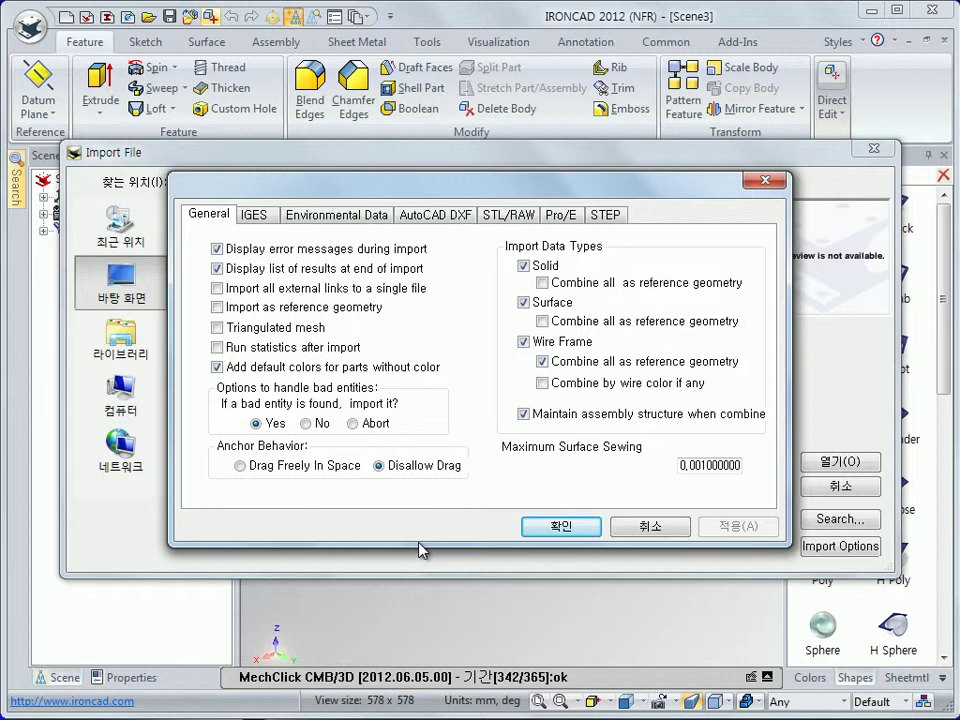
pyautogui.click(562, 528)
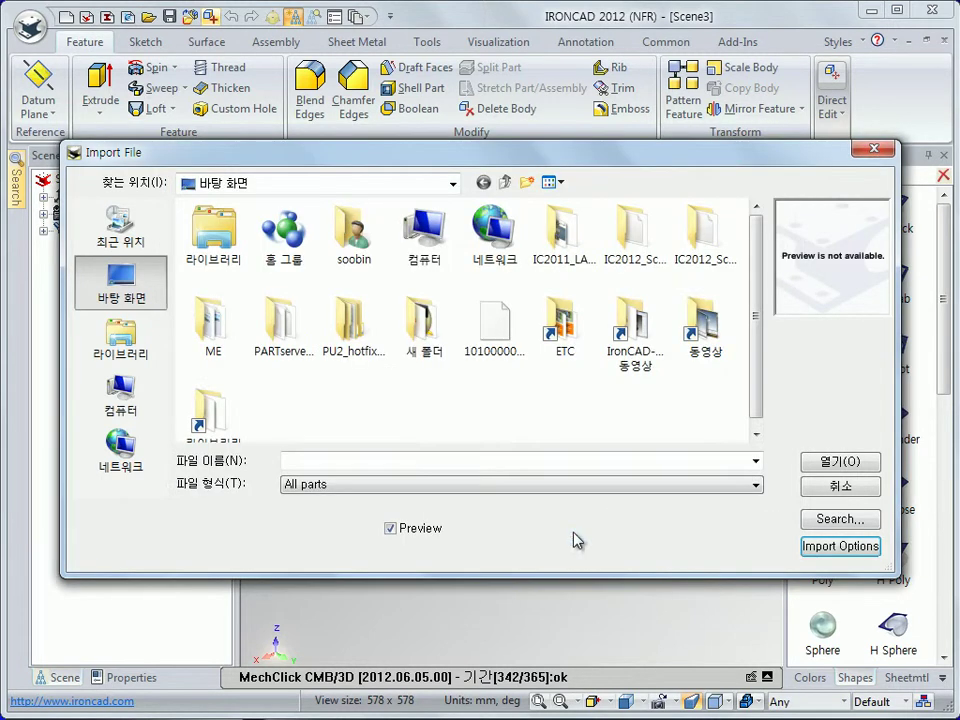
# Import the Parasolid file 101000000000.x_t from the desktop into the scene
pyautogui.click(494, 330)
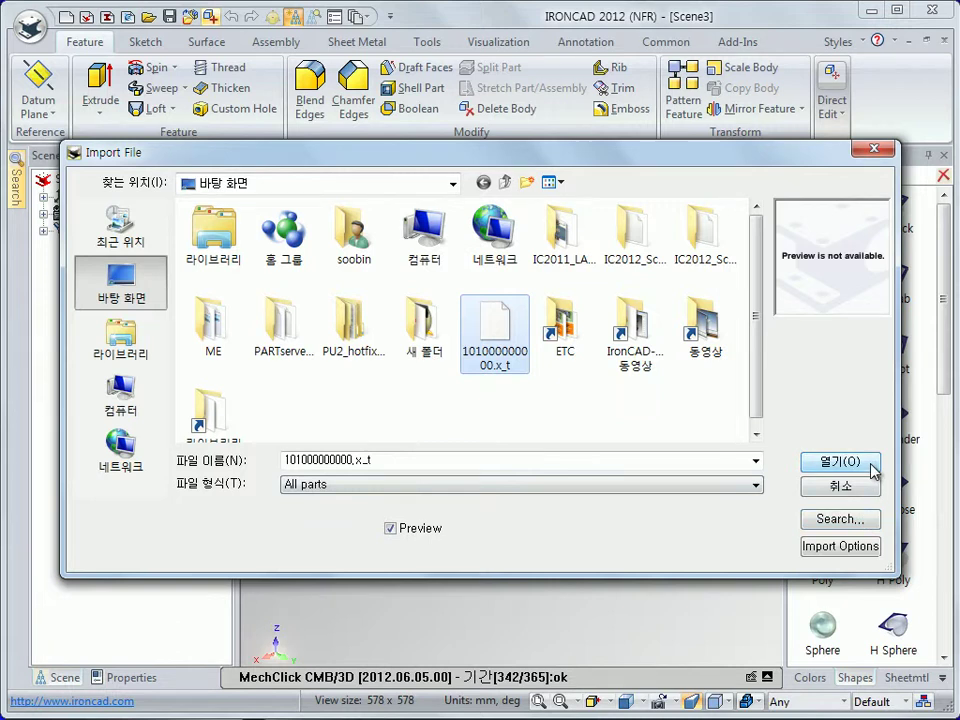
pyautogui.click(872, 468)
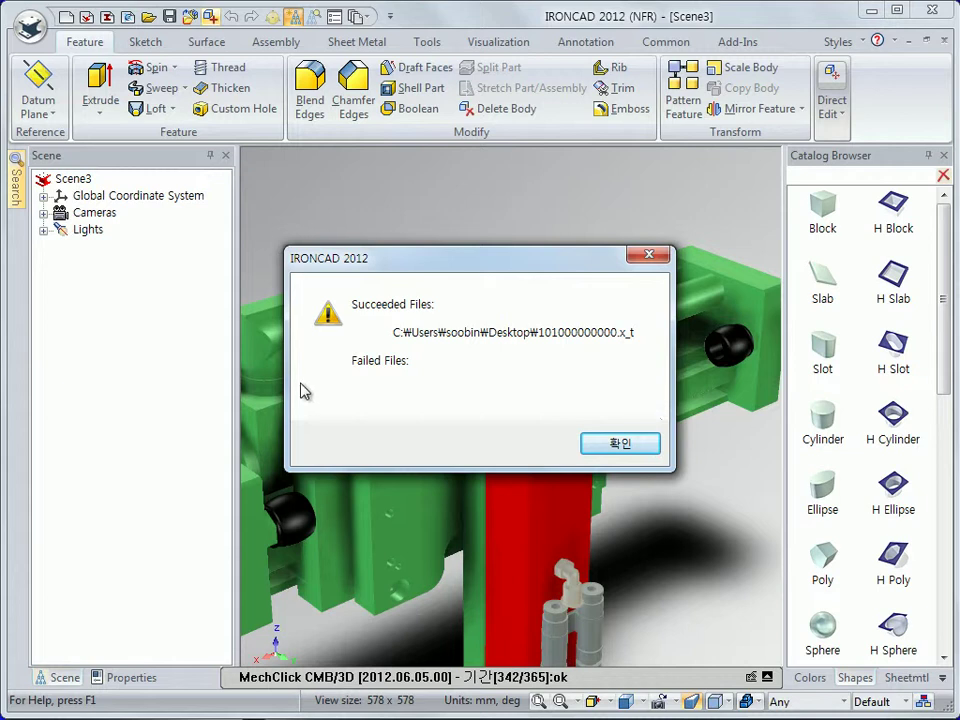
pyautogui.click(622, 443)
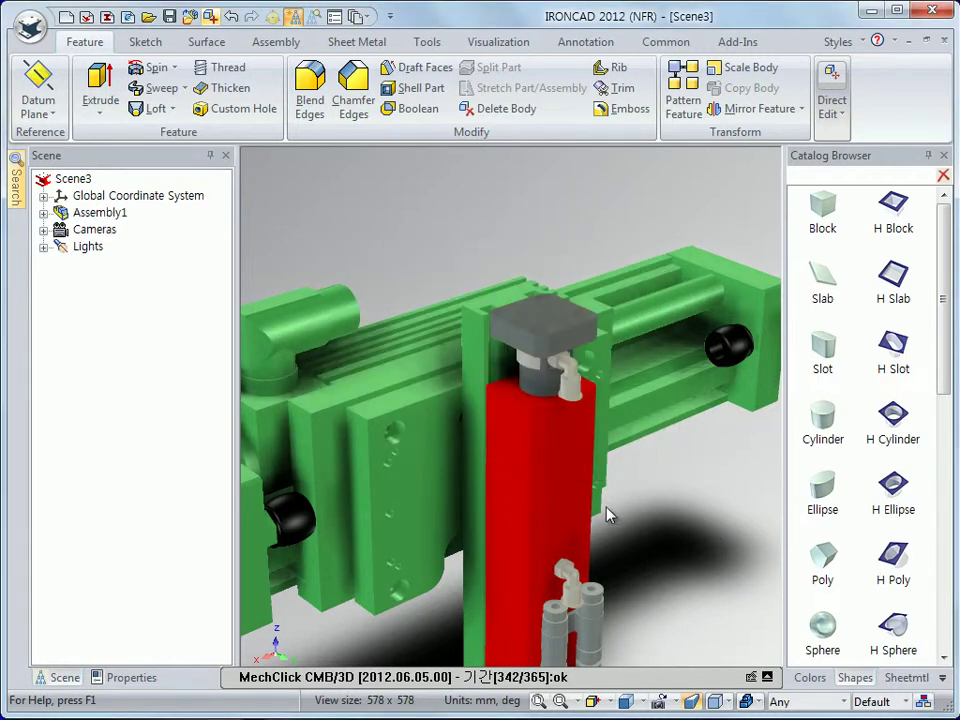
# Expand Assembly1 in the scene structure, highlight its parts one after another and examine the imported model closely
pyautogui.scroll(-4, 497, 501)
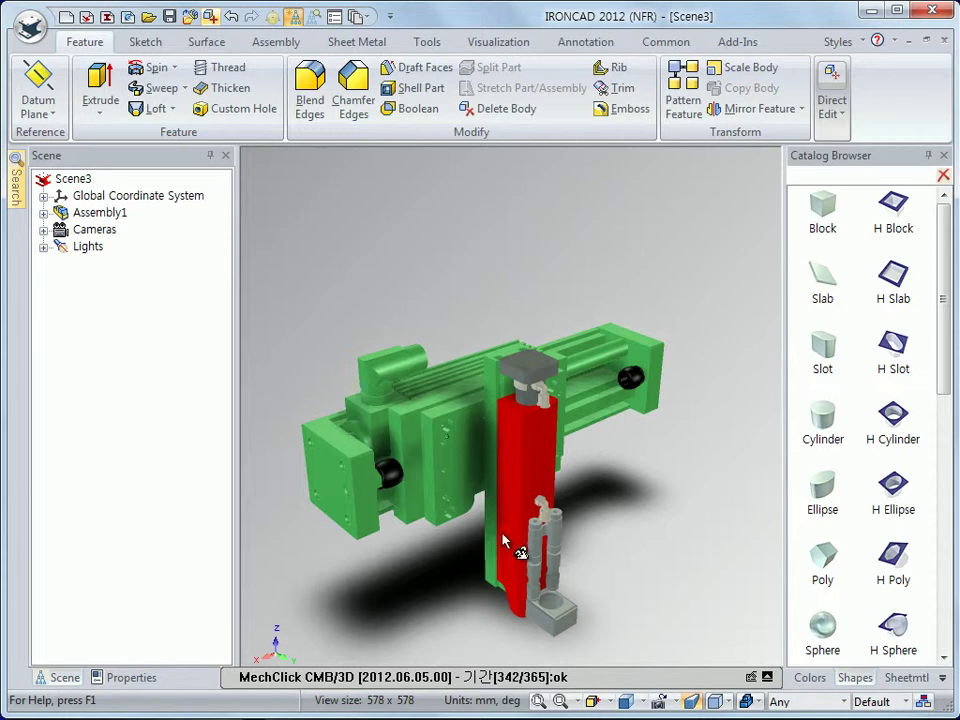
pyautogui.moveTo(555, 492); pyautogui.dragTo(545, 534, button='middle')
pyautogui.click(44, 214)
pyautogui.click(133, 229)
pyautogui.click(105, 246)
pyautogui.click(125, 263)
pyautogui.click(121, 281)
pyautogui.click(121, 315)
pyautogui.click(122, 332)
pyautogui.press('Down')
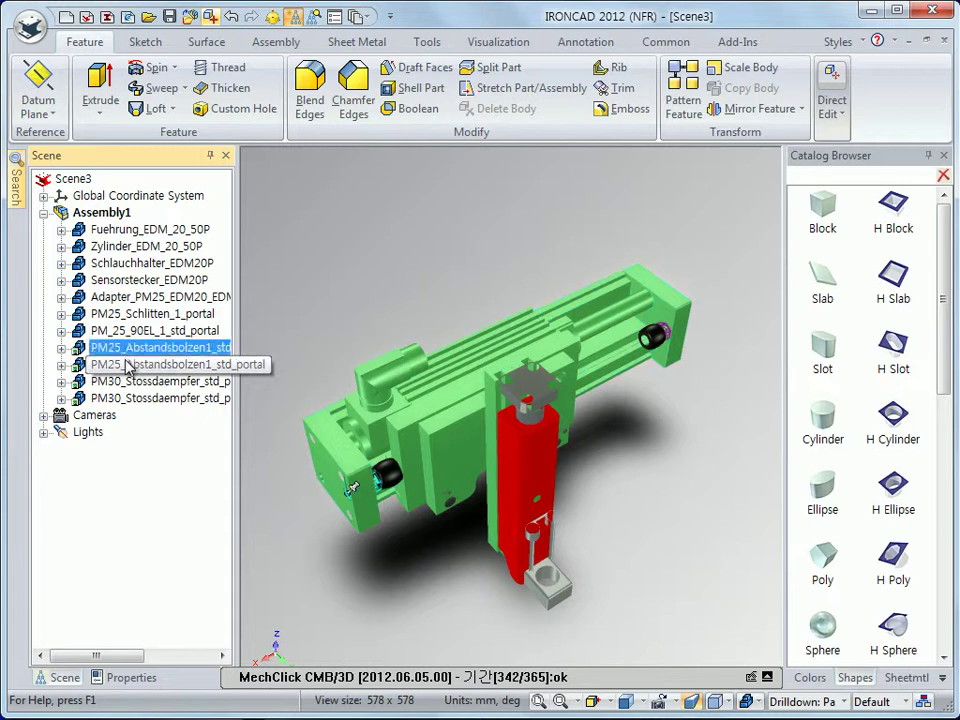
pyautogui.press('Down')
pyautogui.press('Down')
pyautogui.press('Down')
pyautogui.moveTo(250, 392); pyautogui.dragTo(542, 450)
pyautogui.scroll(6, 542, 450)
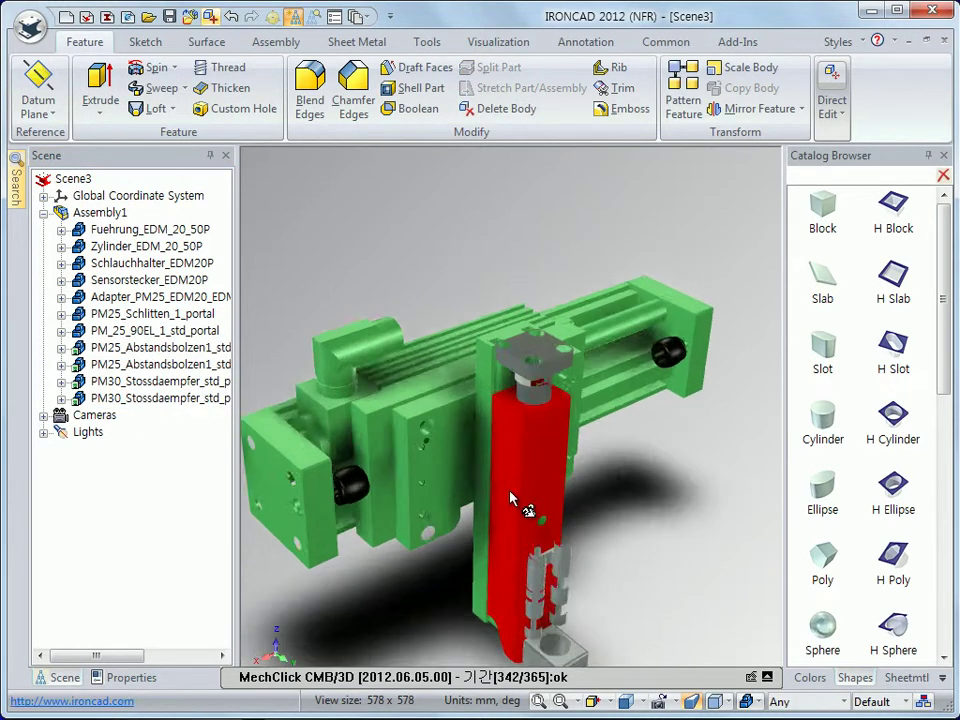
pyautogui.moveTo(570, 564); pyautogui.dragTo(560, 540)
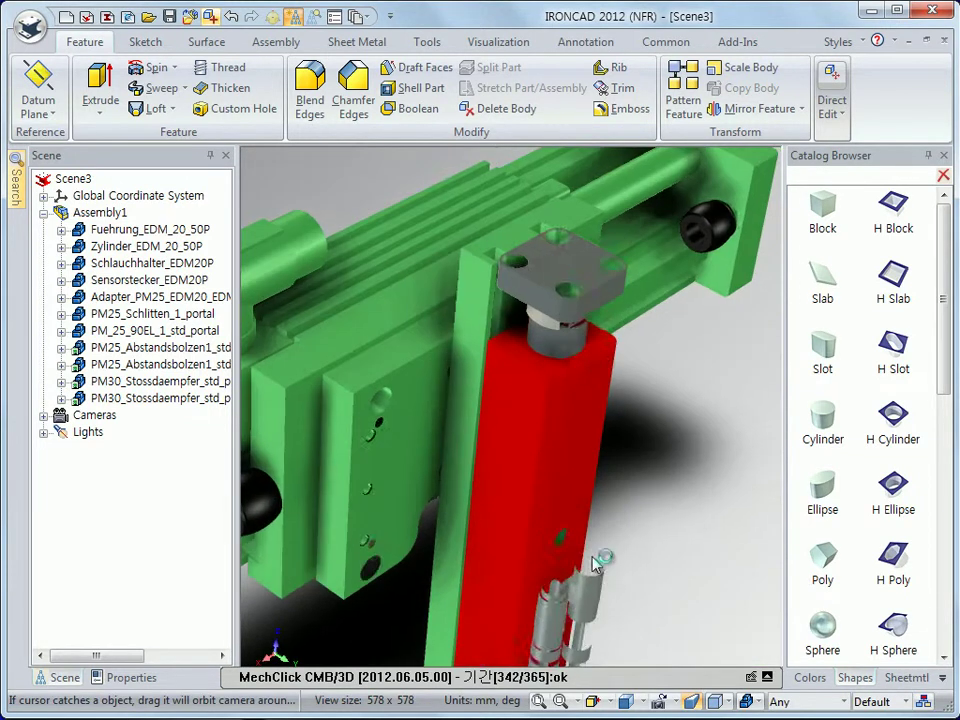
# Start another file import and browse to the IRONCAD 2012 folder in the documents library
pyautogui.click(211, 18)
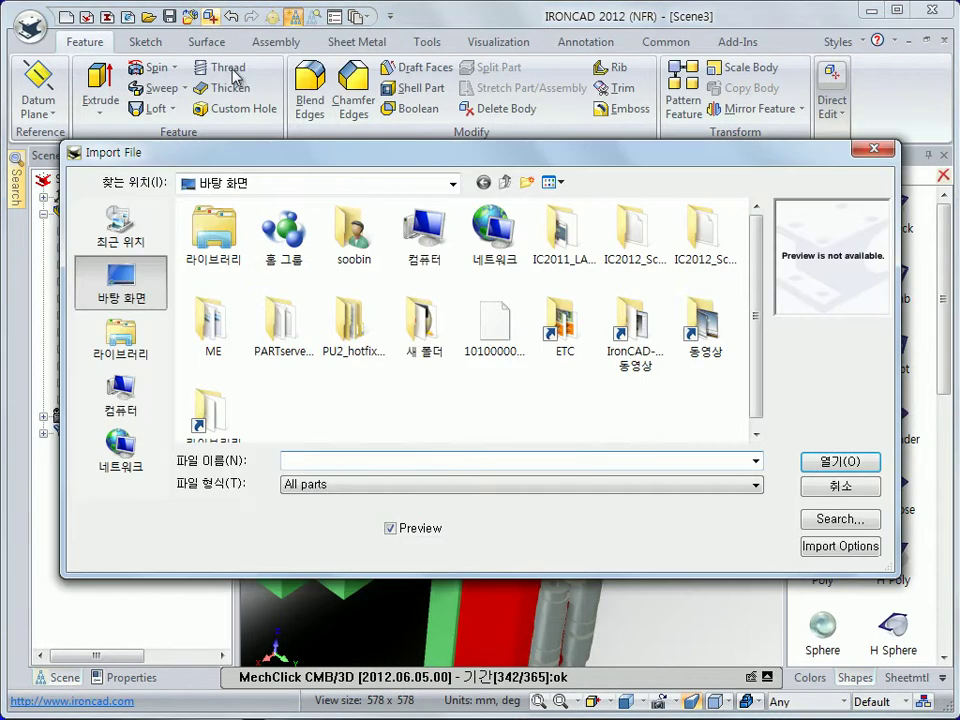
pyautogui.click(122, 336)
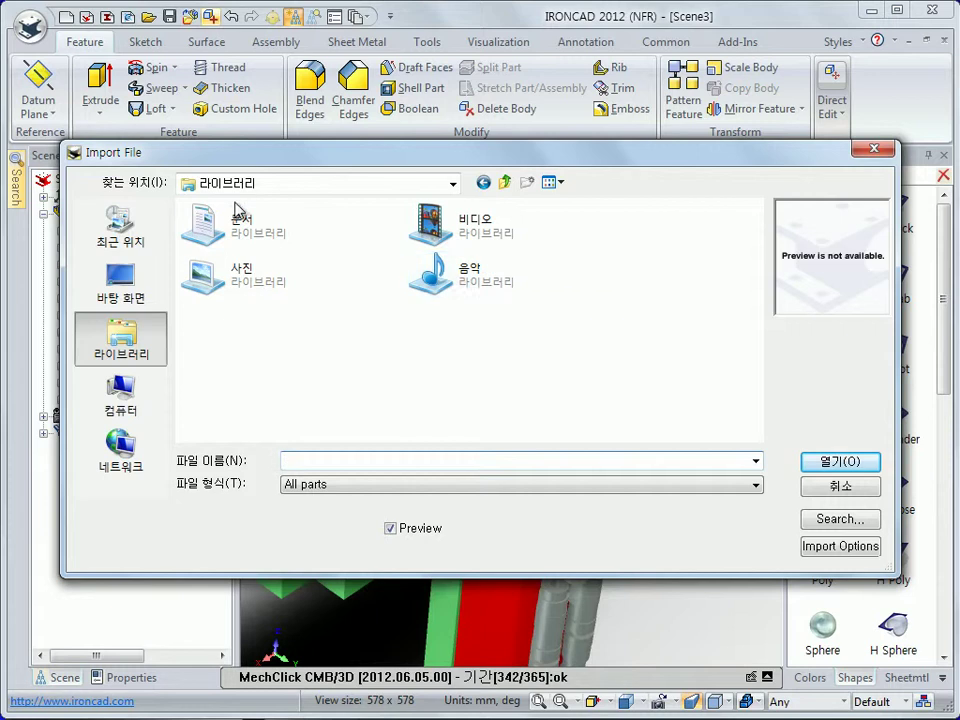
pyautogui.doubleClick(197, 216)
pyautogui.doubleClick(271, 256)
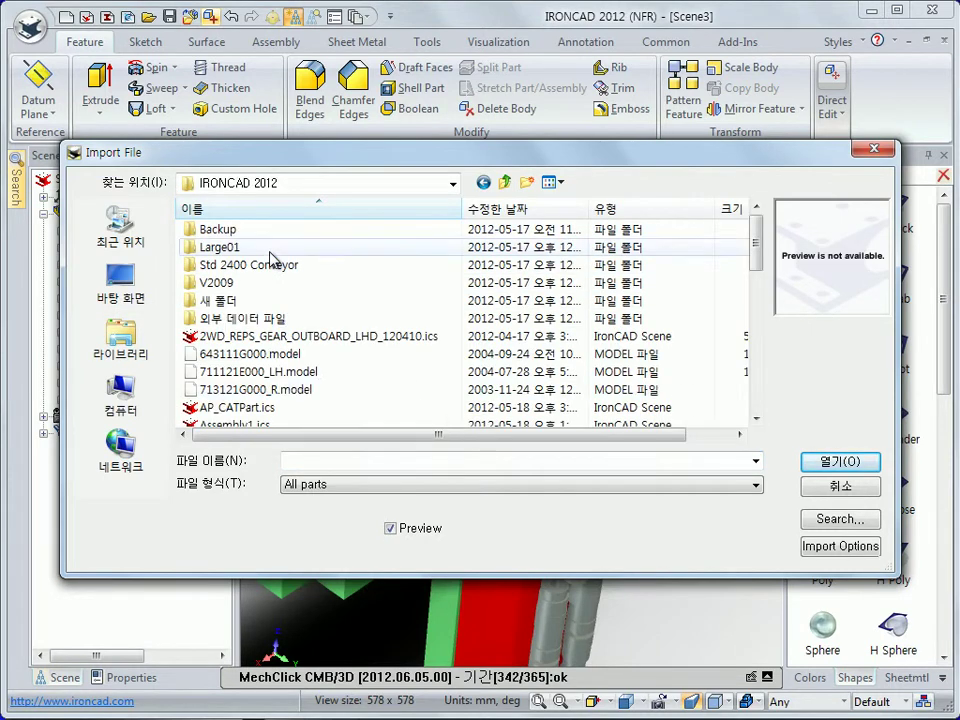
# Try selecting several files together for import, including 643111G000.model and 713121G000_R.model, and cancel the import
pyautogui.click(280, 357)
pyautogui.keyDown('ctrl'); pyautogui.click(289, 371); pyautogui.keyUp('ctrl')
pyautogui.keyDown('ctrl'); pyautogui.click(291, 390); pyautogui.keyUp('ctrl')
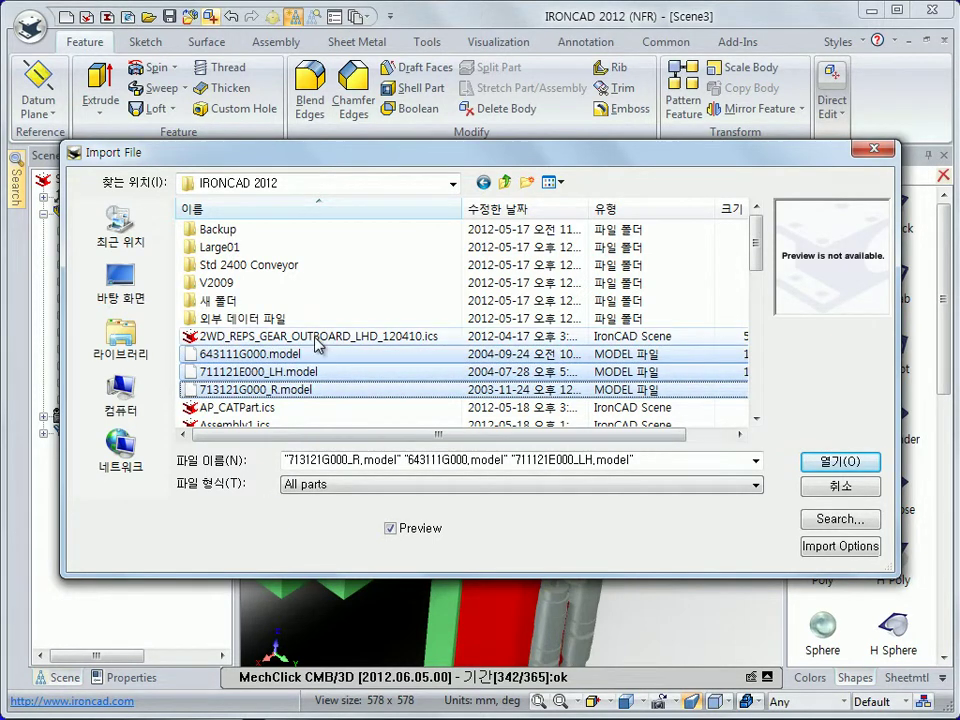
pyautogui.click(309, 360)
pyautogui.keyDown('ctrl'); pyautogui.click(230, 389); pyautogui.keyUp('ctrl')
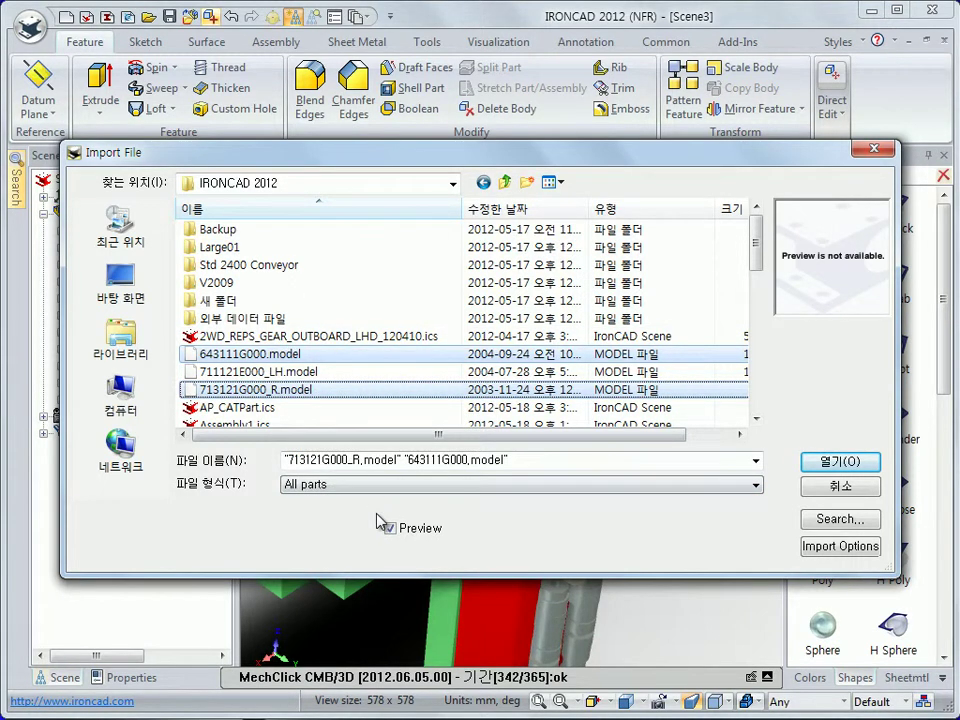
pyautogui.click(847, 488)
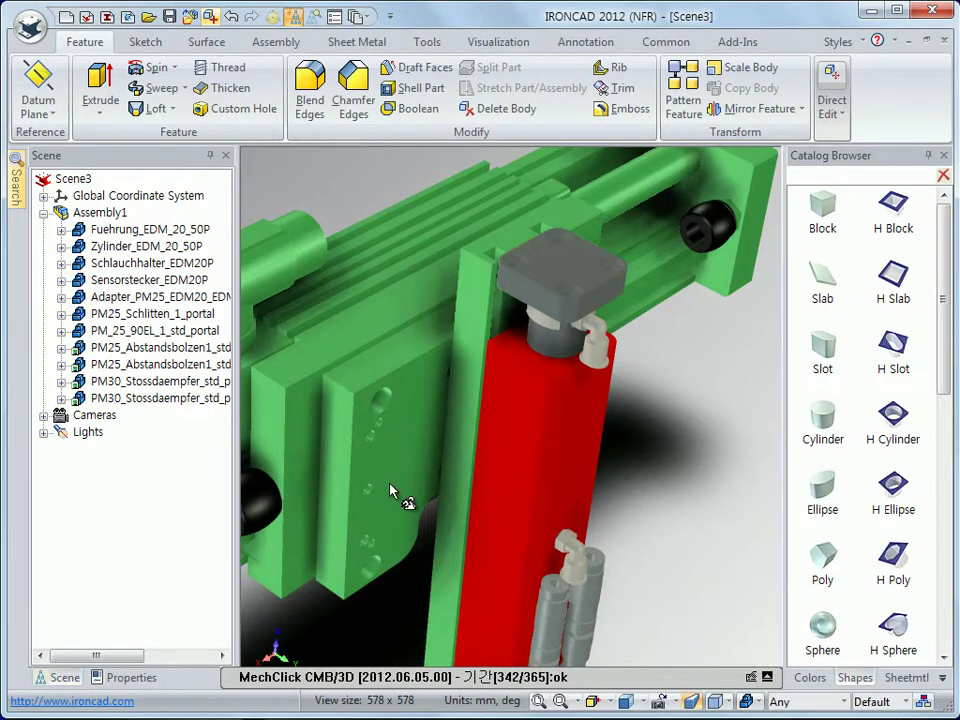
# Disassemble Assembly1 so that its parts stand directly in the scene
pyautogui.click(92, 213)
pyautogui.click(276, 42)
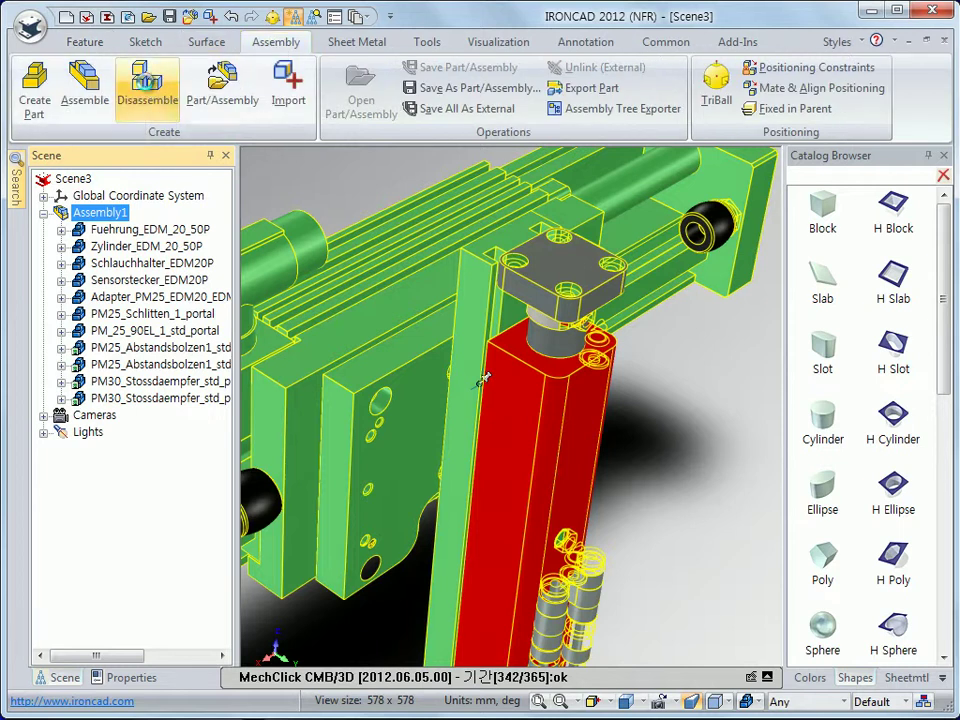
pyautogui.click(147, 88)
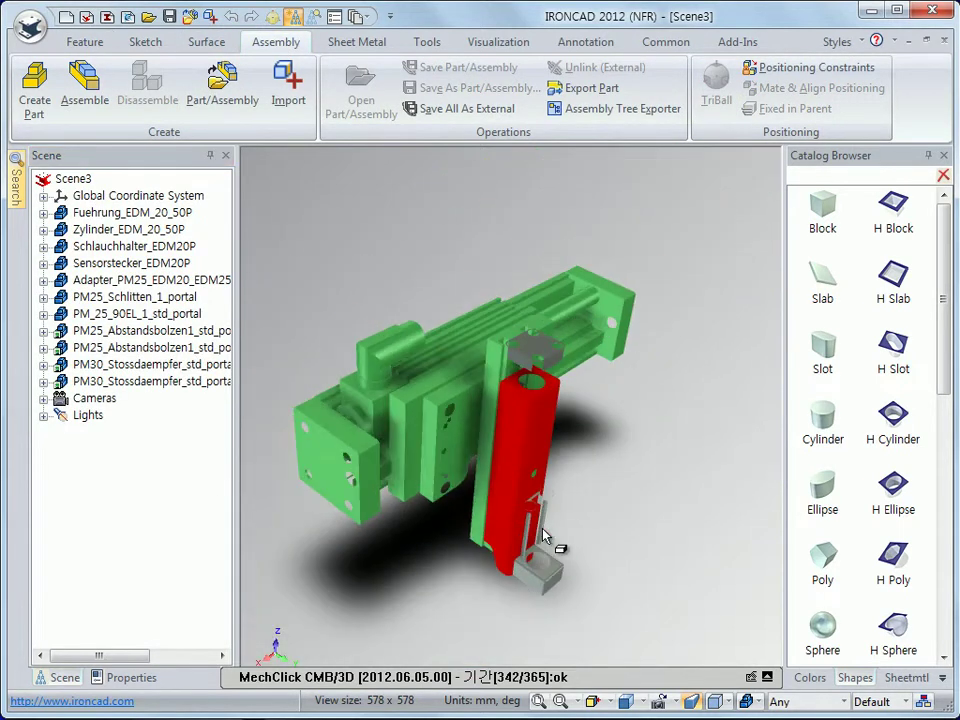
pyautogui.moveTo(544, 606); pyautogui.dragTo(626, 594, button='middle')
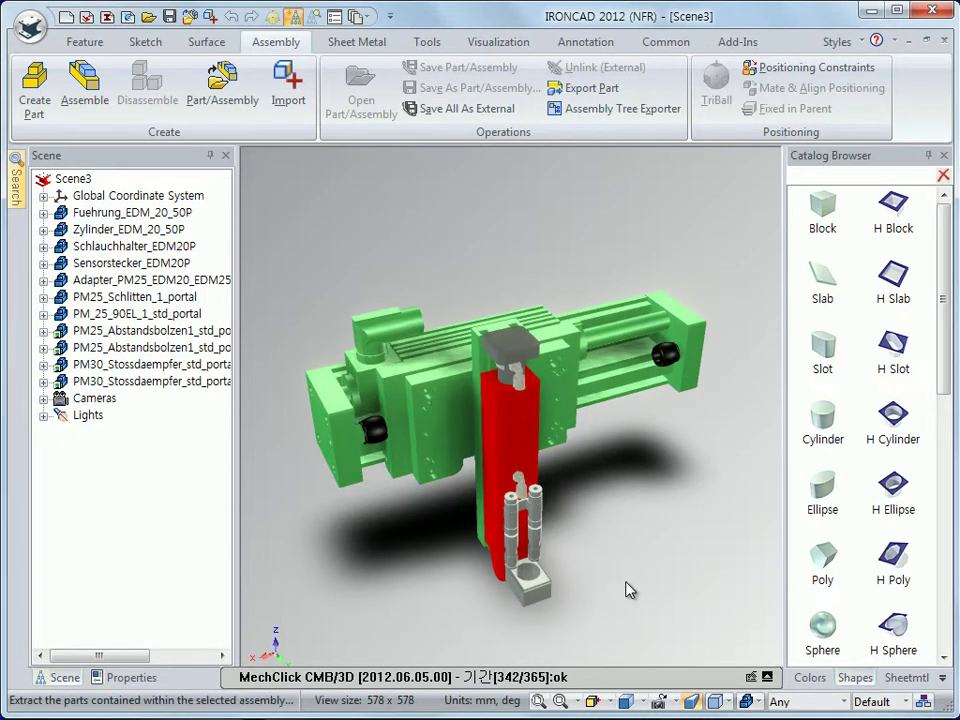
pyautogui.moveTo(495, 628); pyautogui.dragTo(535, 638, button='middle')
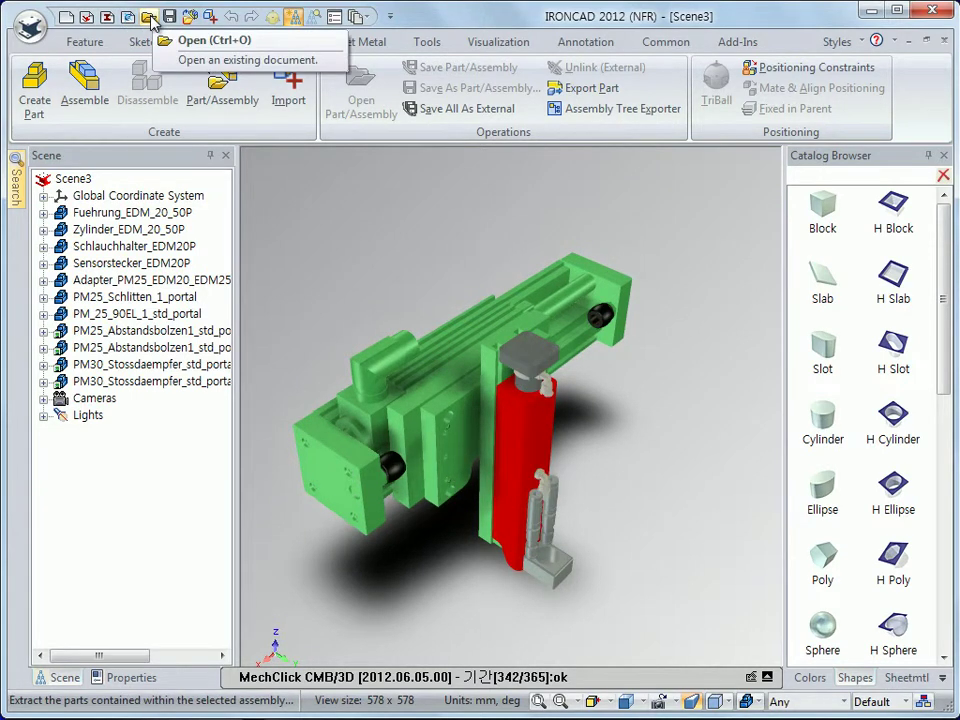
# Check which file types are offered for saving the whole scene under another name, and cancel the save
pyautogui.click(30, 22)
pyautogui.moveTo(45, 73)
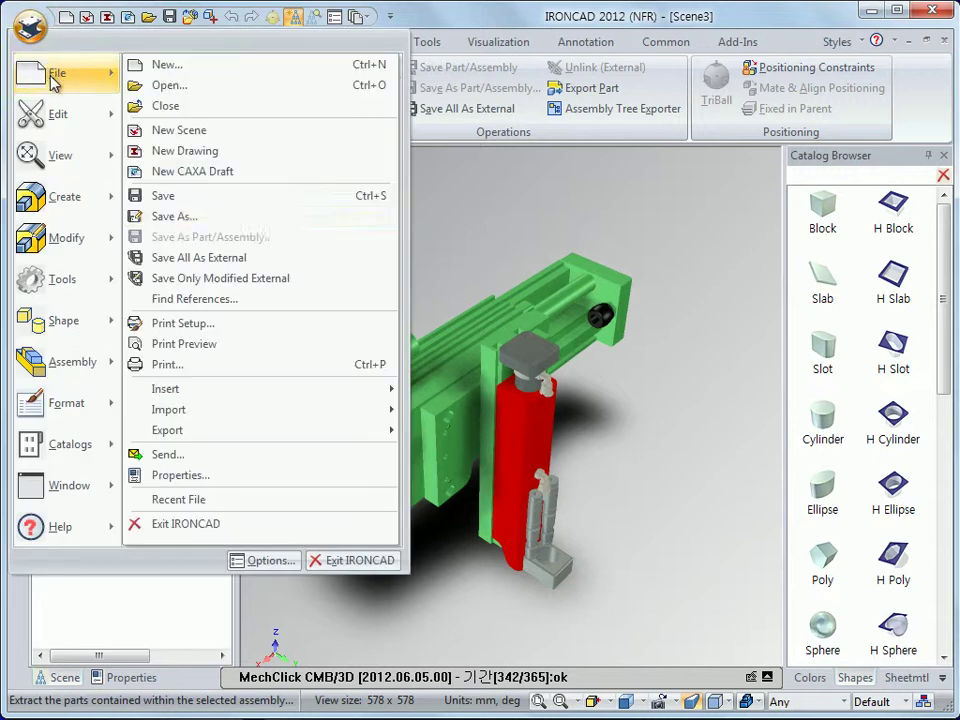
pyautogui.click(240, 218)
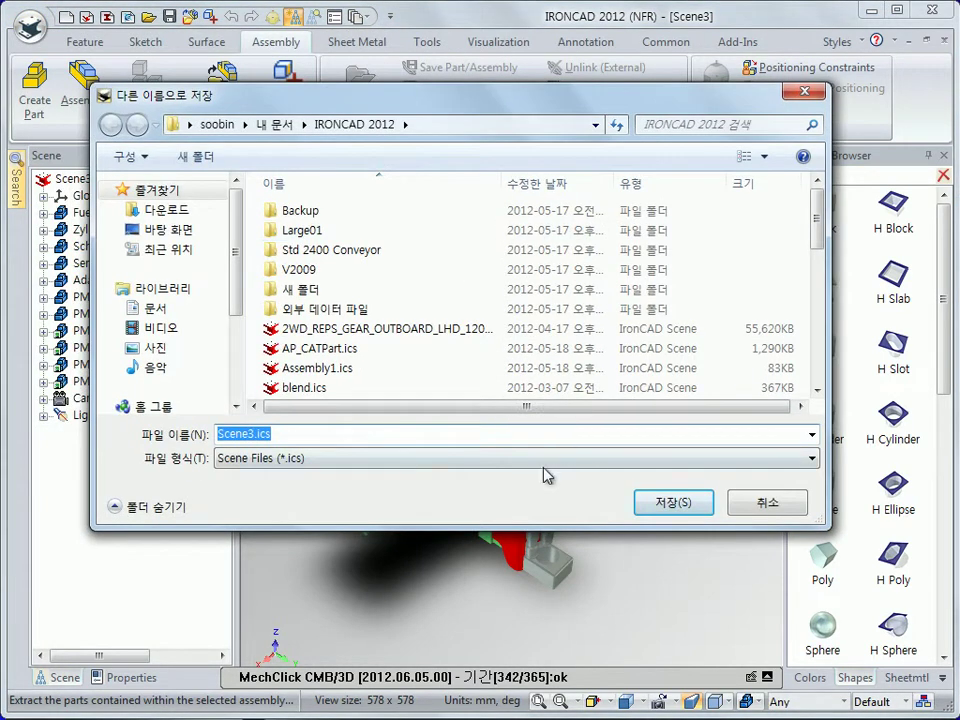
pyautogui.click(540, 458)
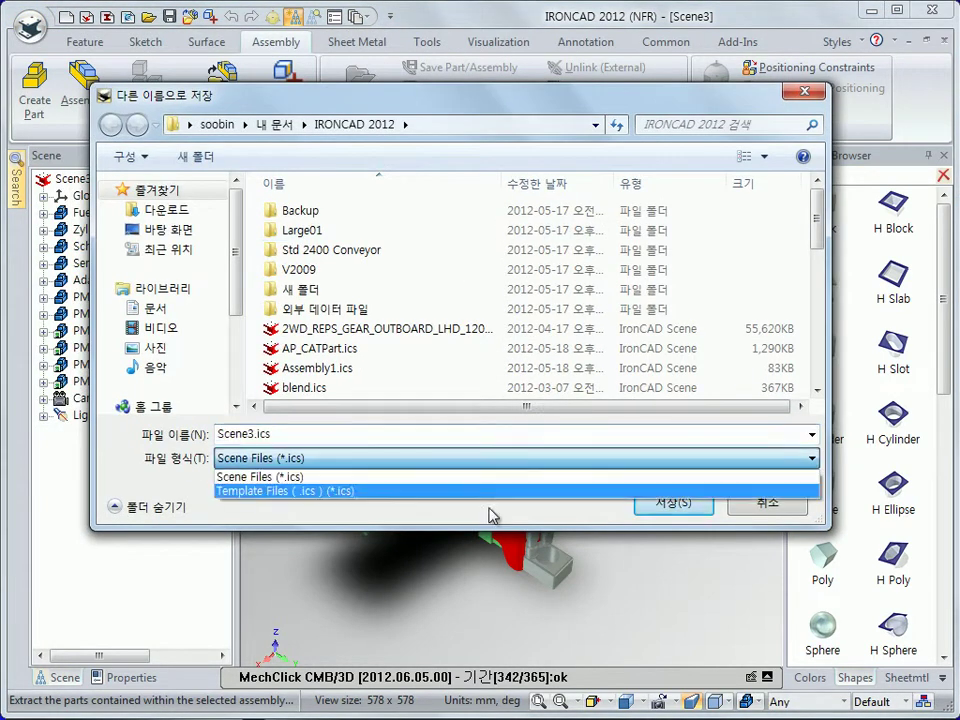
pyautogui.click(418, 515)
pyautogui.click(768, 502)
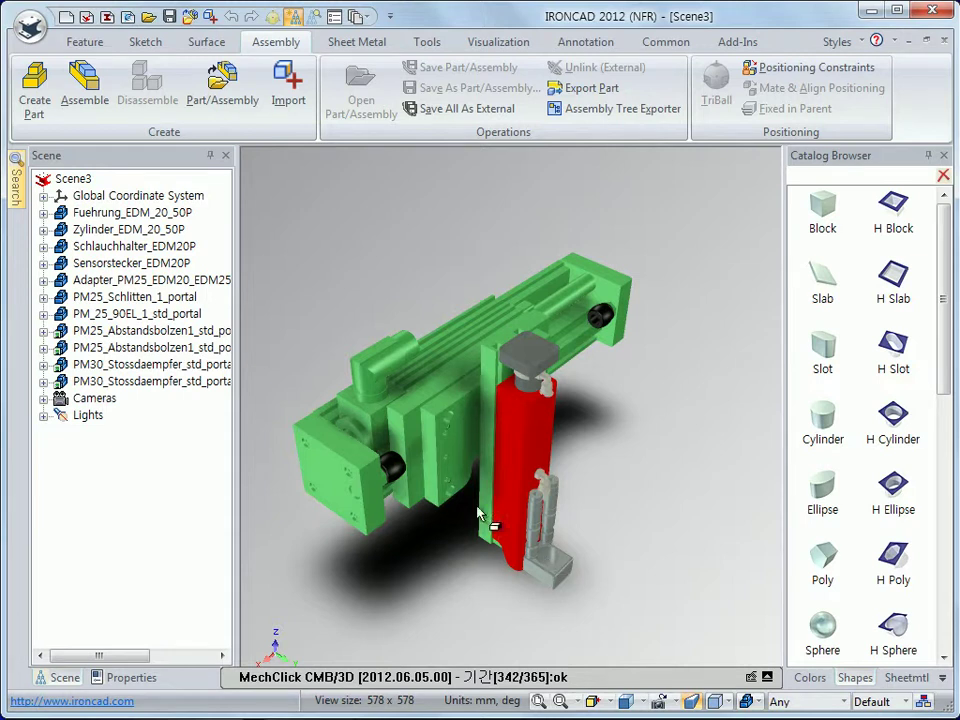
# Assemble Fuehrung_EDM_20_50P, Zylinder_EDM_20_50P, Schlauchhalter_EDM20P and Sensorstecker_EDM20P, the parts of the vertical slide unit, into a new assembly
pyautogui.click(131, 213)
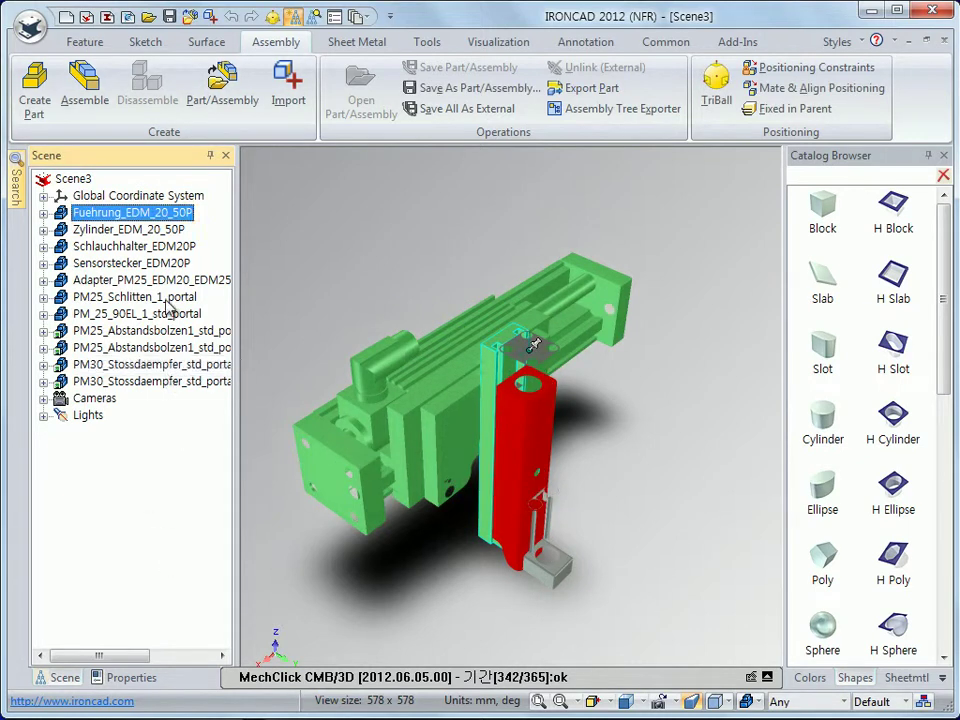
pyautogui.click(642, 494)
pyautogui.moveTo(561, 628); pyautogui.dragTo(598, 613, button='middle')
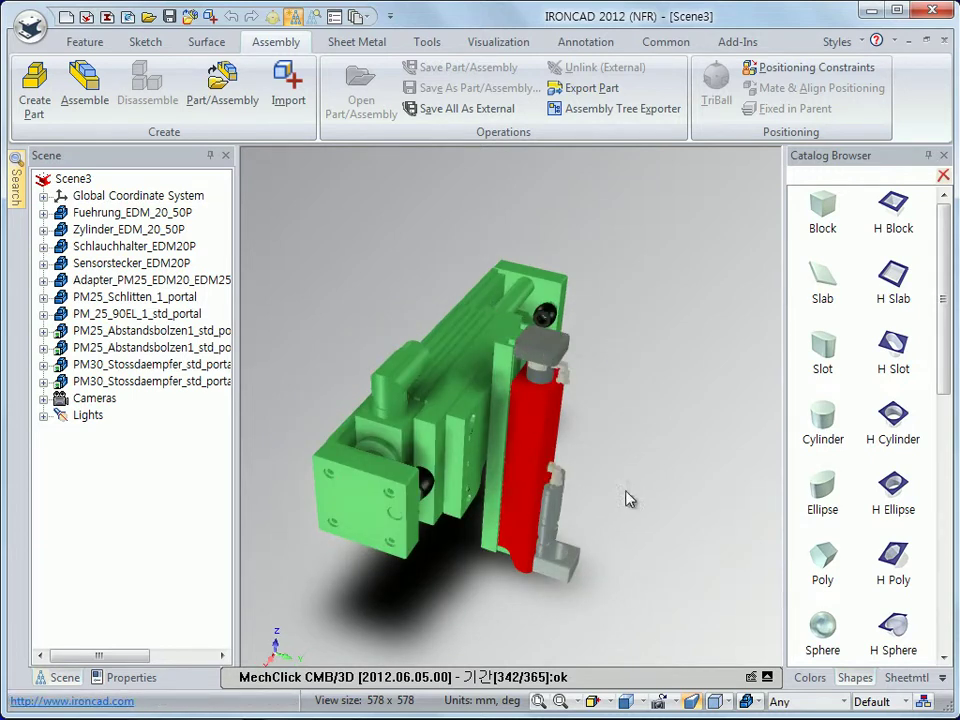
pyautogui.moveTo(690, 596); pyautogui.dragTo(640, 397, button='middle')
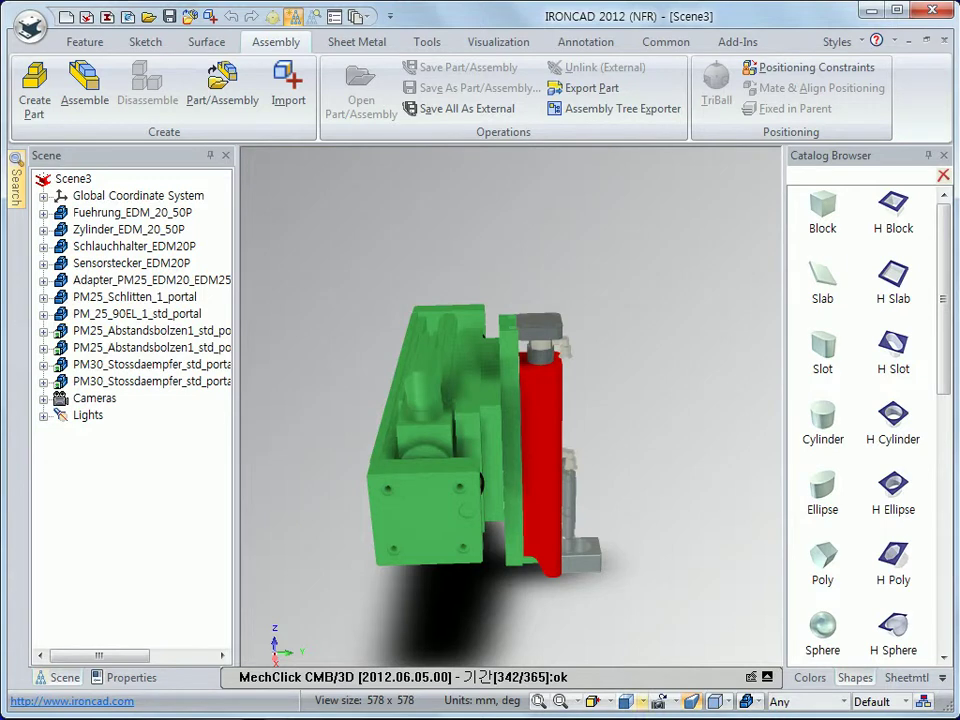
pyautogui.click(593, 701)
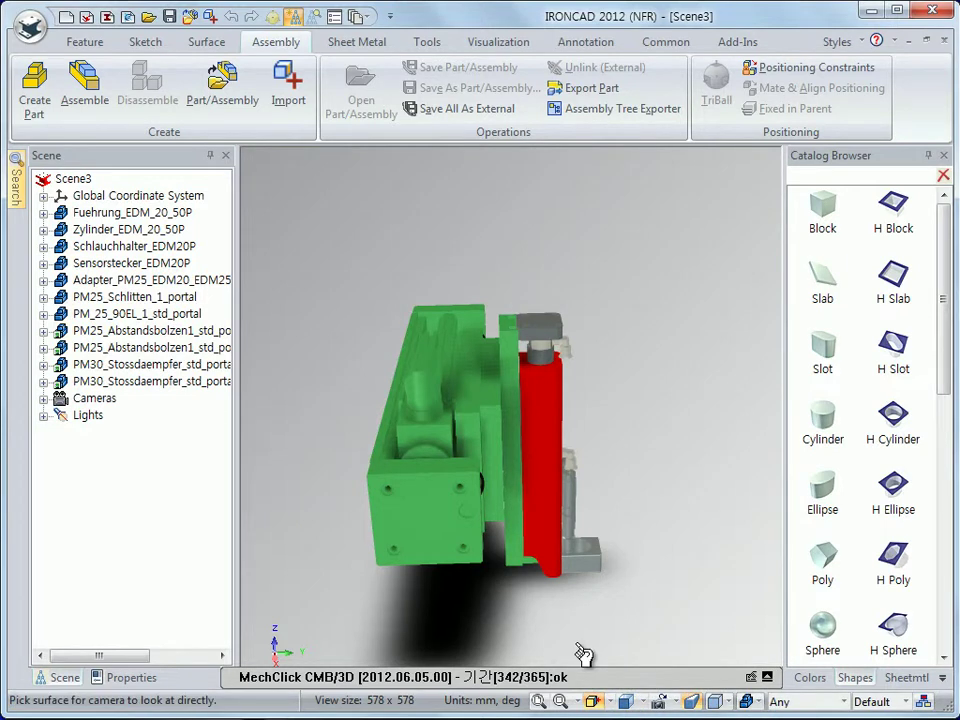
pyautogui.click(525, 441)
pyautogui.moveTo(492, 237); pyautogui.dragTo(636, 632)
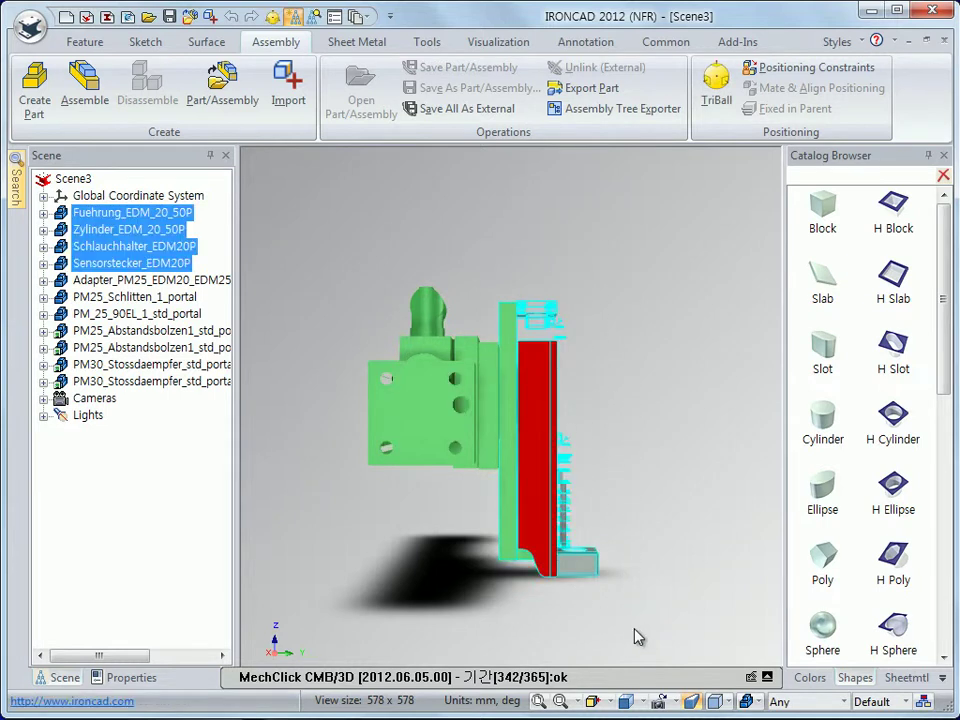
pyautogui.moveTo(628, 566); pyautogui.dragTo(490, 574, button='middle')
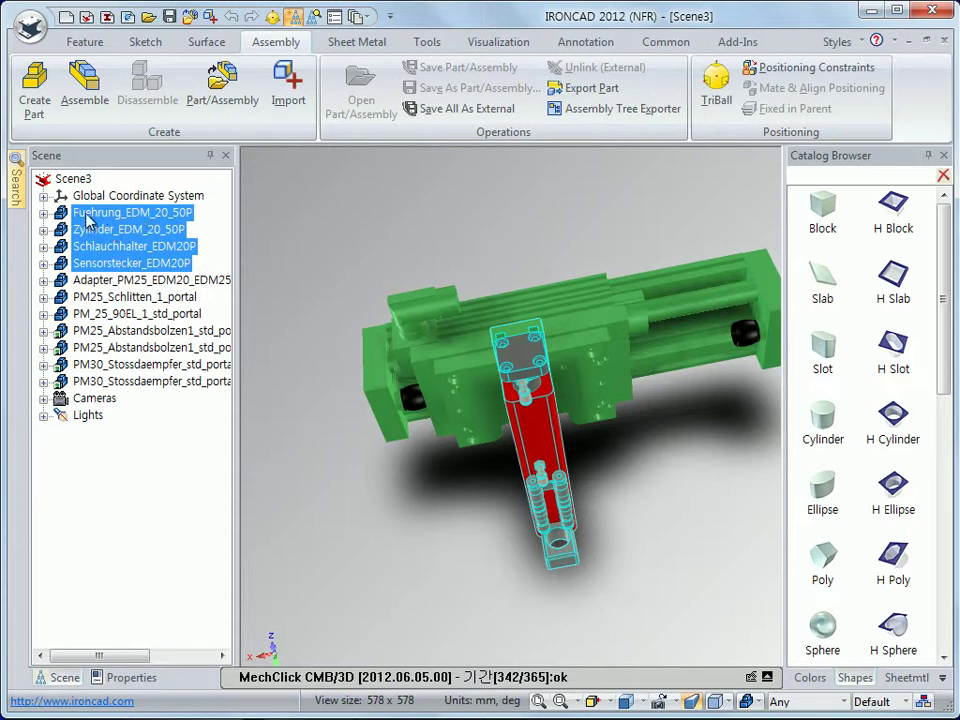
pyautogui.click(90, 92)
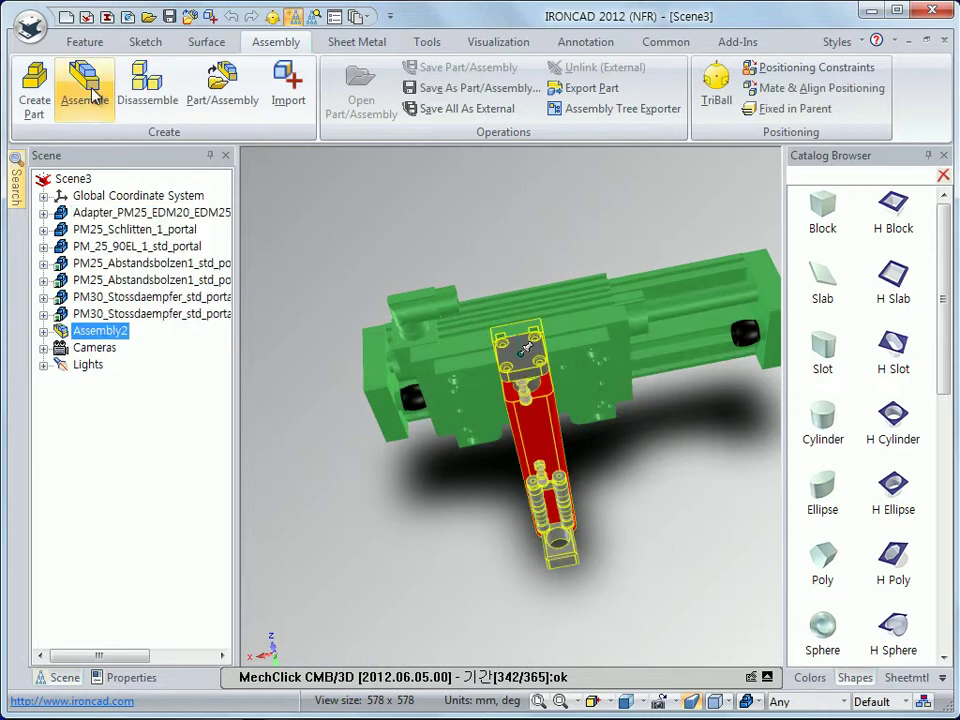
# Export Assembly2 to the IRONCAD 2012 folder as a Parasolid 24.0 (*.x_t) file named 슬라이드
pyautogui.rightClick(101, 335)
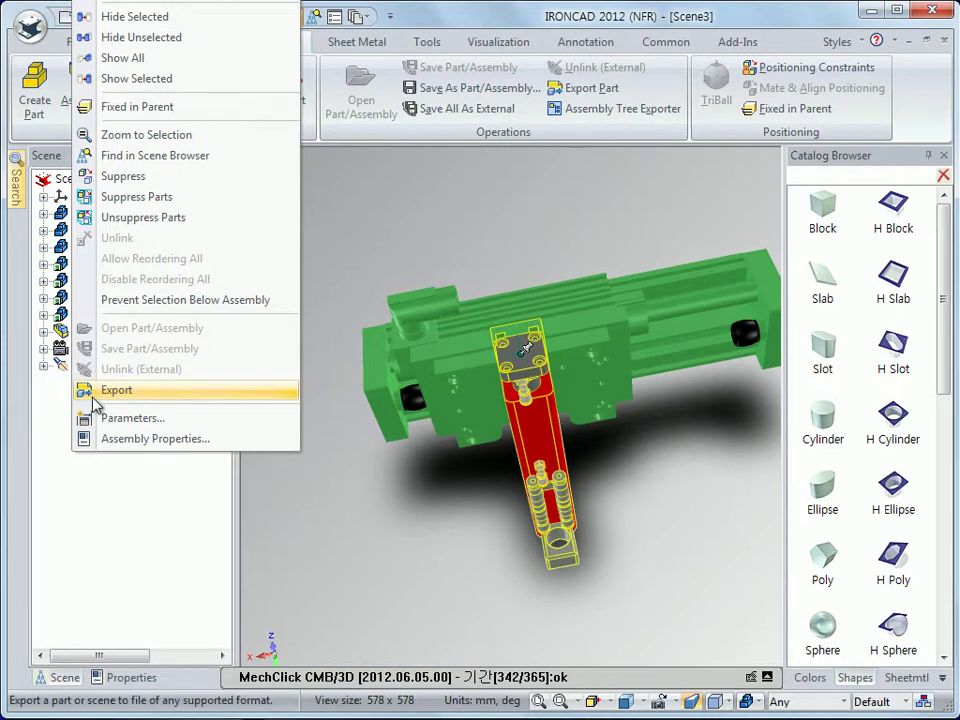
pyautogui.click(148, 390)
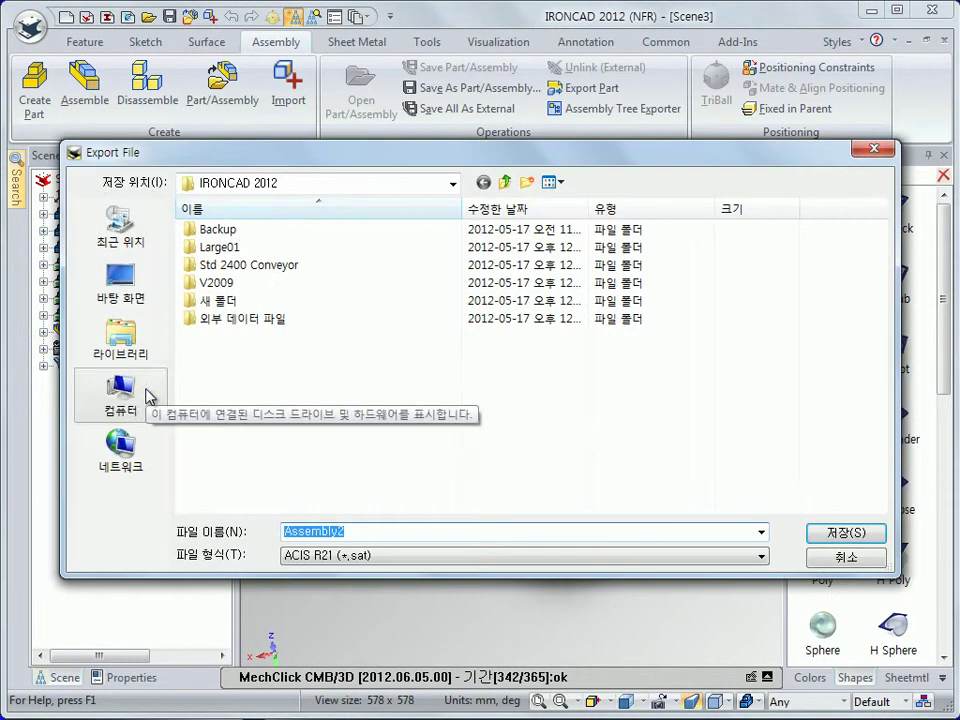
pyautogui.click(412, 565)
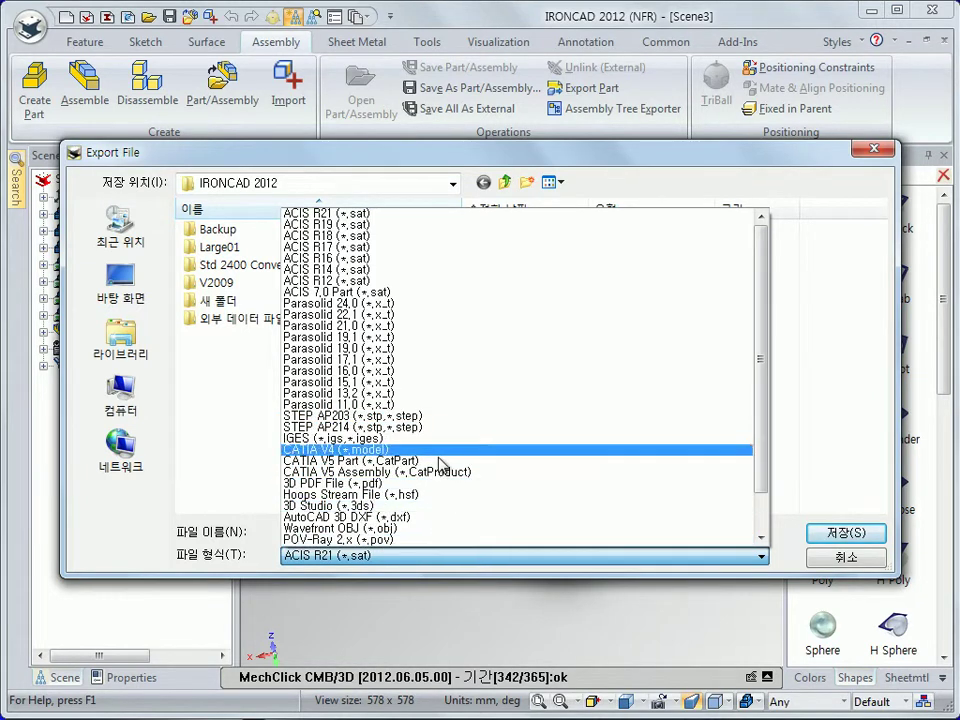
pyautogui.click(447, 306)
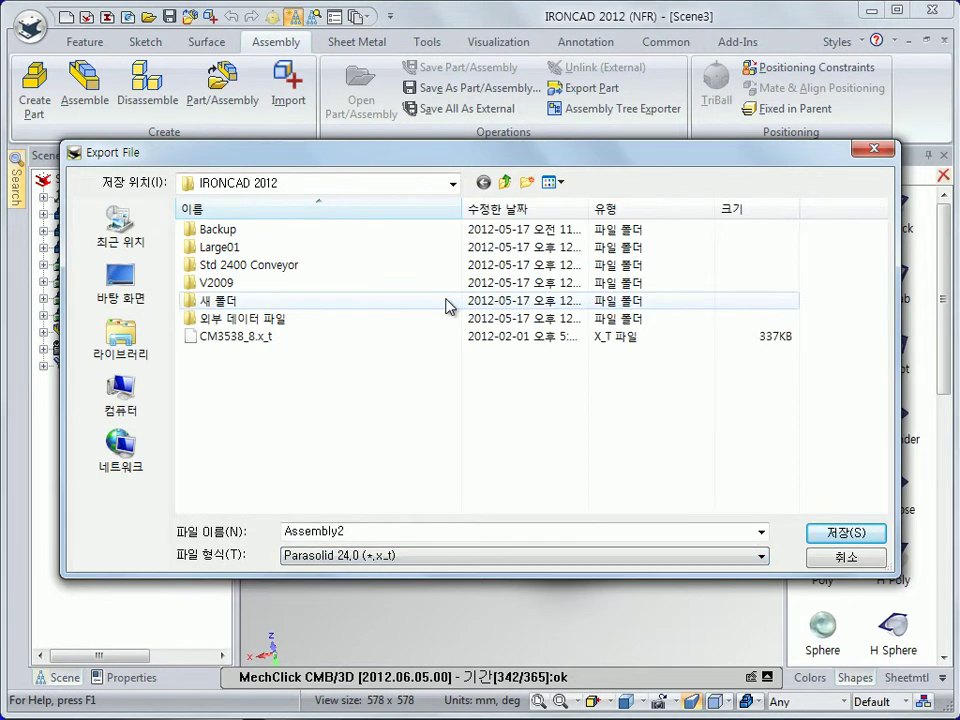
pyautogui.click(447, 531)
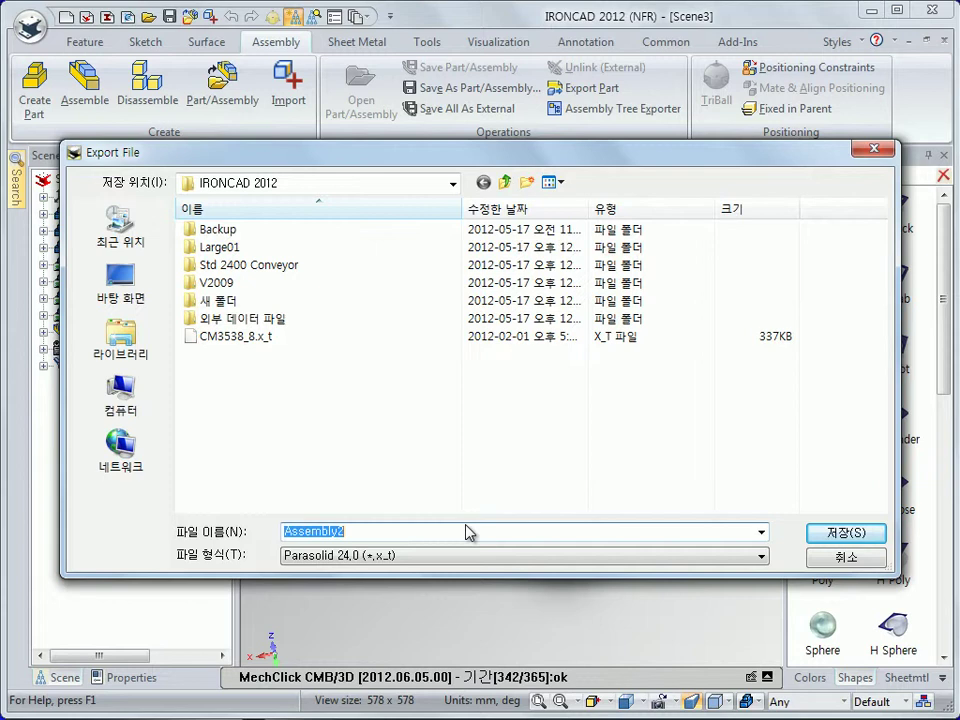
pyautogui.write('스탭')
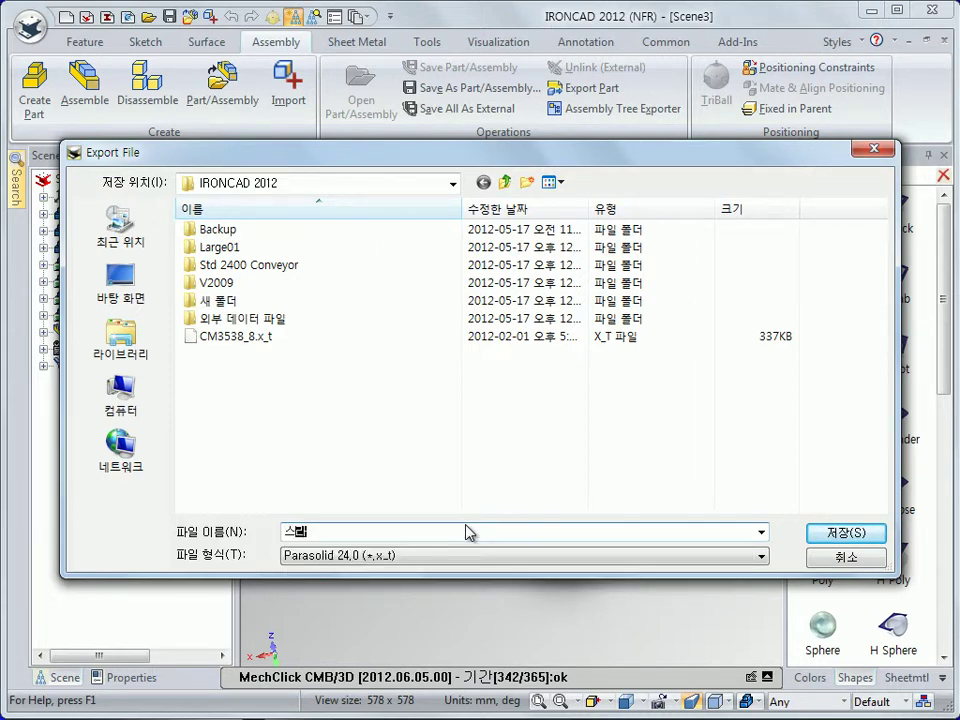
pyautogui.write('라이드')
pyautogui.click(812, 534)
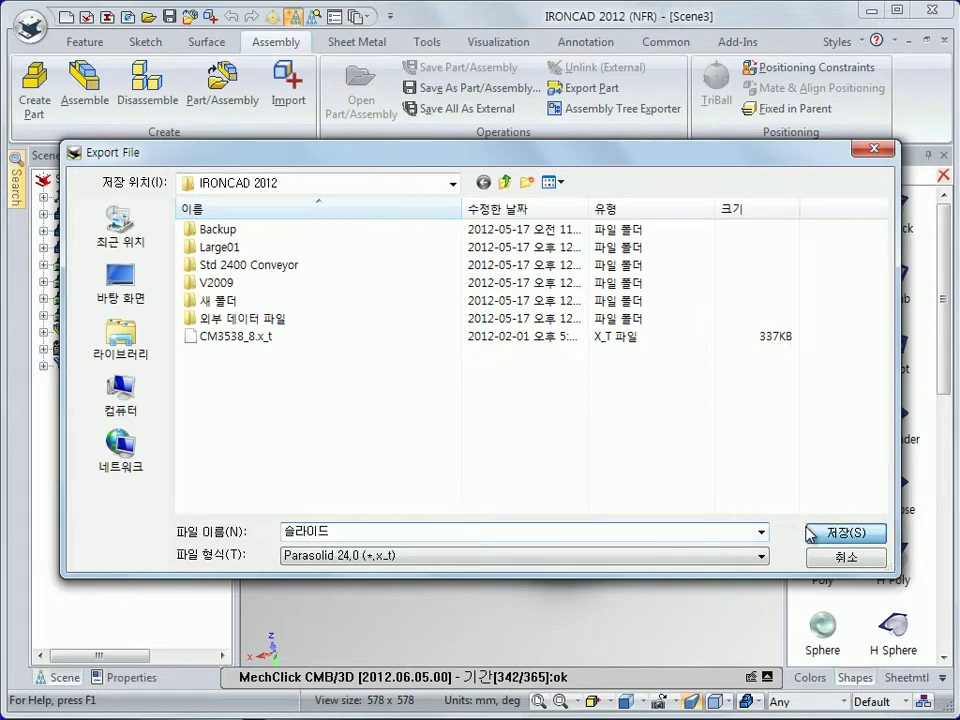
pyautogui.click(548, 413)
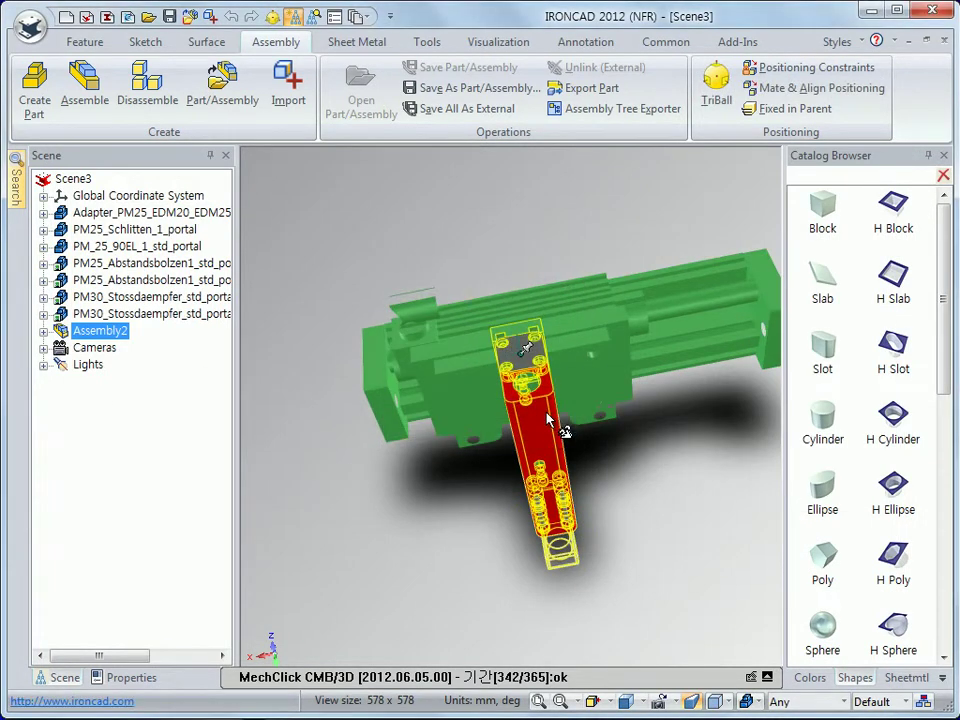
pyautogui.click(393, 536)
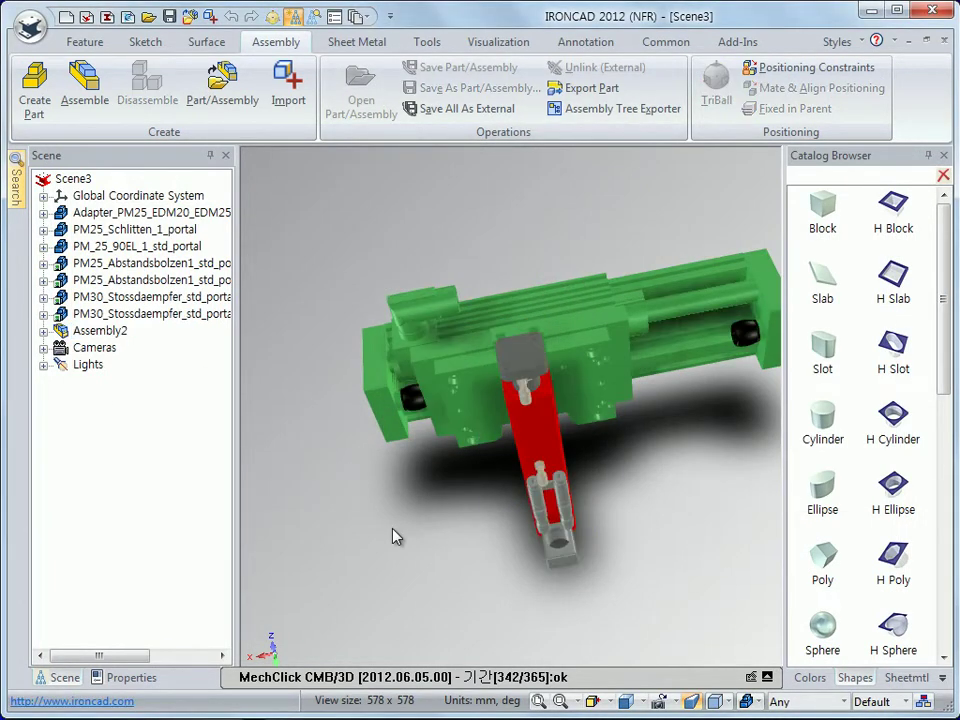
# Import 슬라이드.X_T from the IRONCAD 2012 folder in the documents library into the scene and inspect the result
pyautogui.moveTo(393, 536); pyautogui.dragTo(520, 380, button='middle')
pyautogui.click(210, 17)
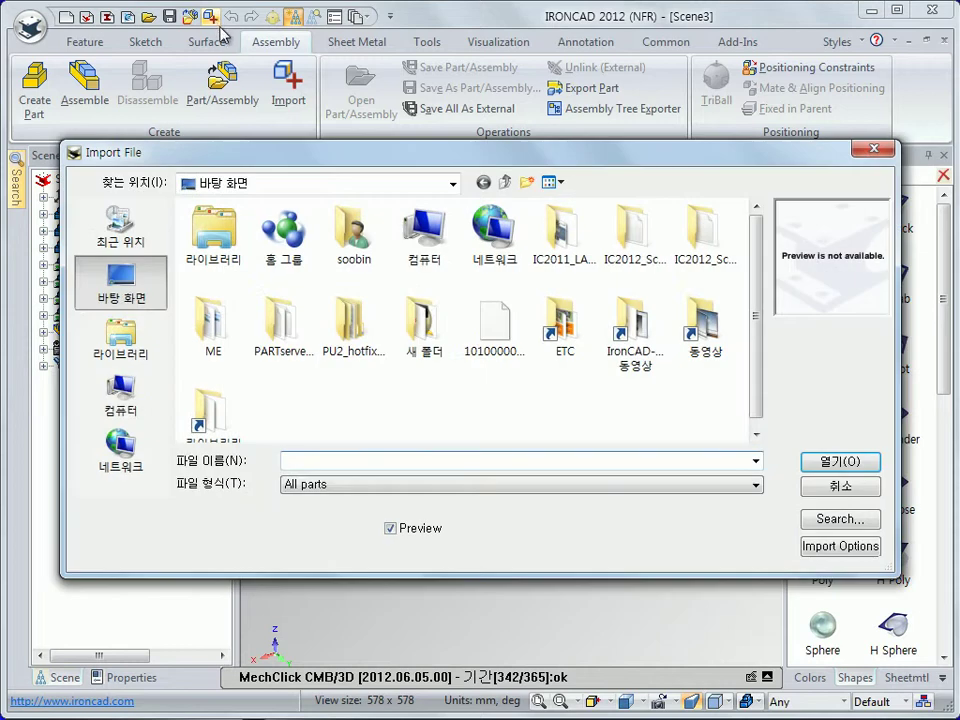
pyautogui.click(120, 338)
pyautogui.doubleClick(200, 292)
pyautogui.doubleClick(250, 247)
pyautogui.moveTo(758, 253); pyautogui.dragTo(761, 390)
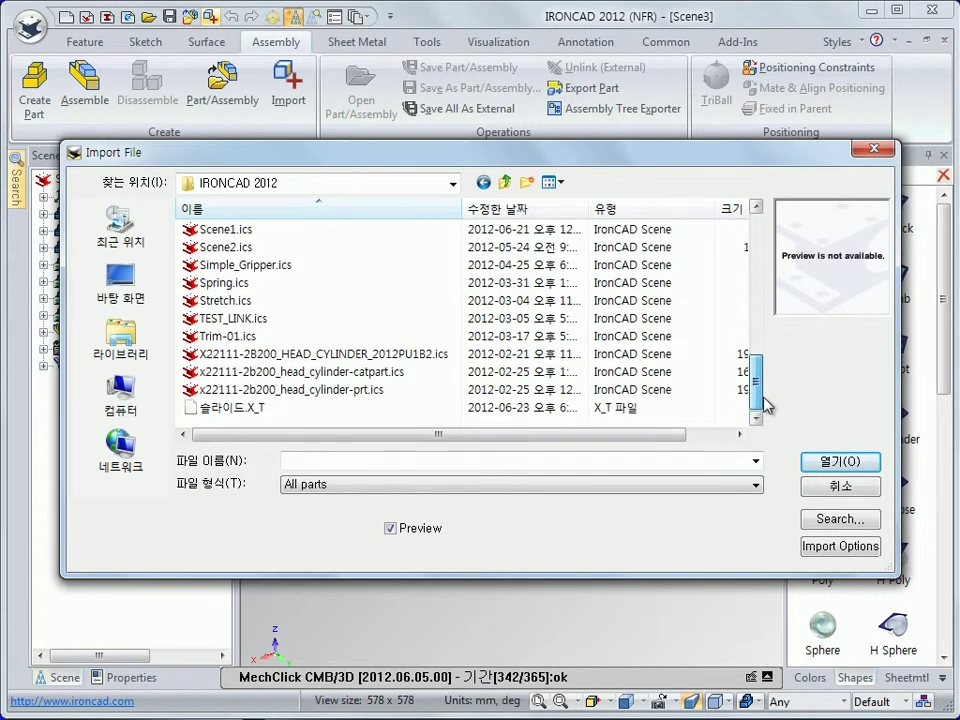
pyautogui.click(240, 407)
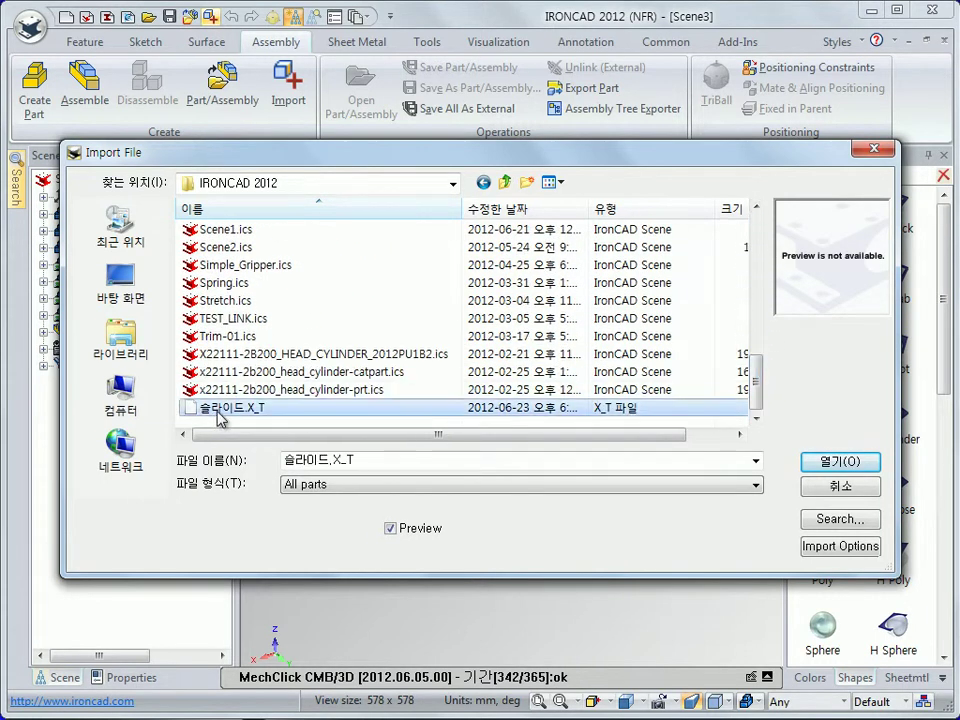
pyautogui.click(825, 465)
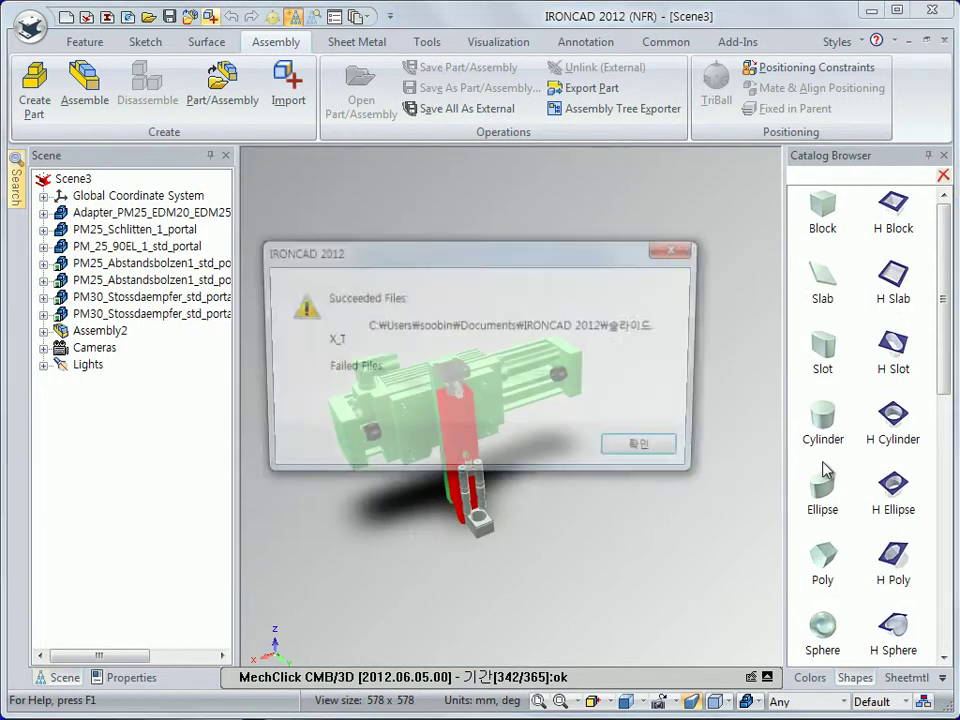
pyautogui.click(662, 451)
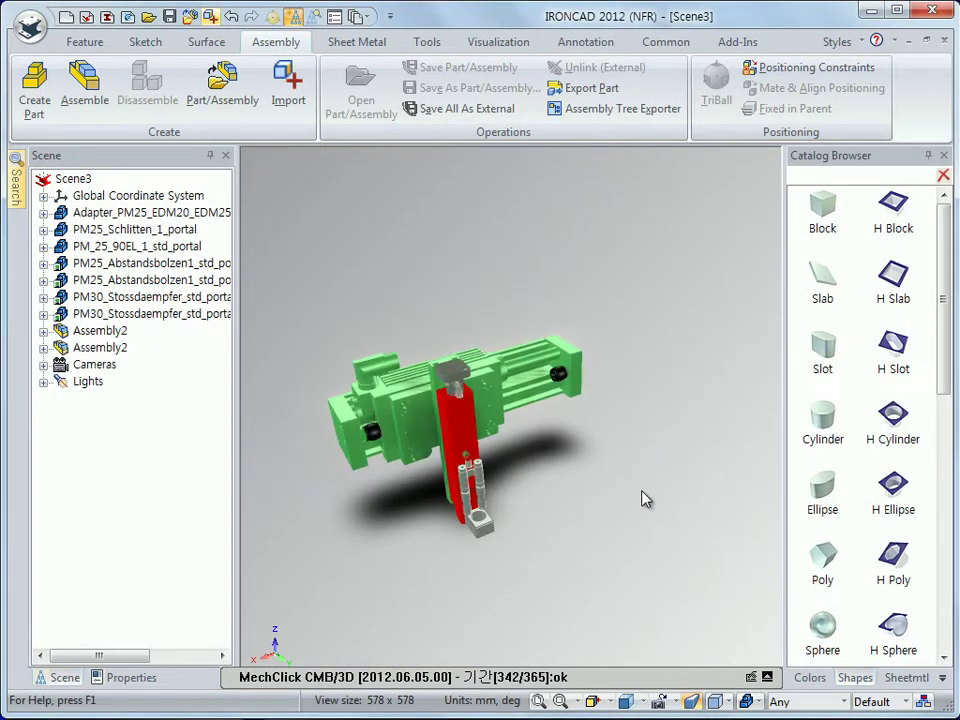
pyautogui.scroll(3, 500, 470)
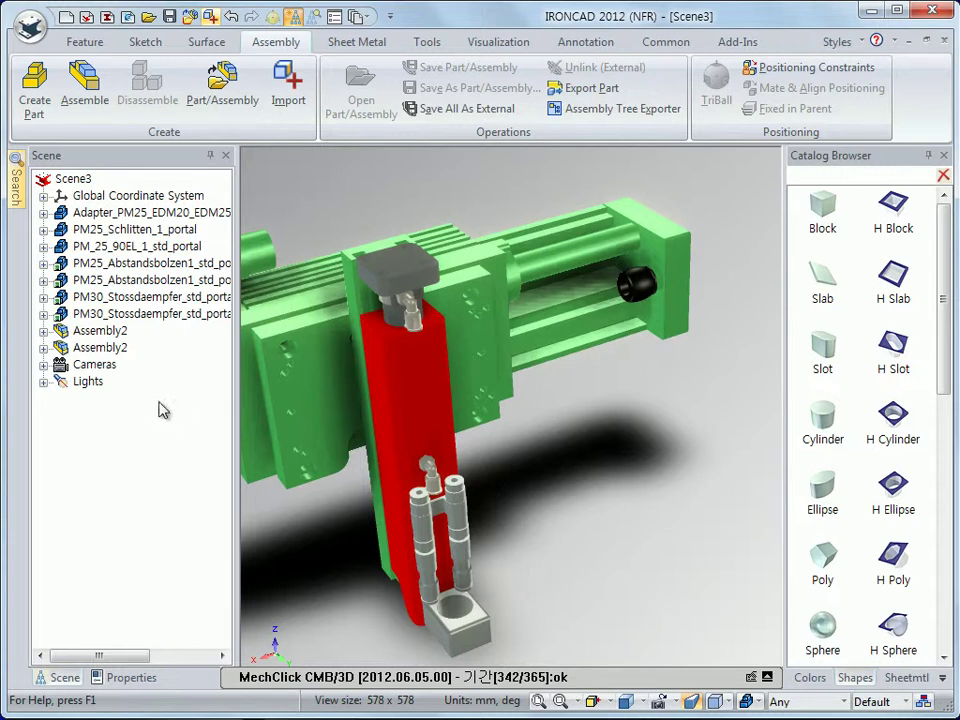
pyautogui.scroll(-3, 543, 552)
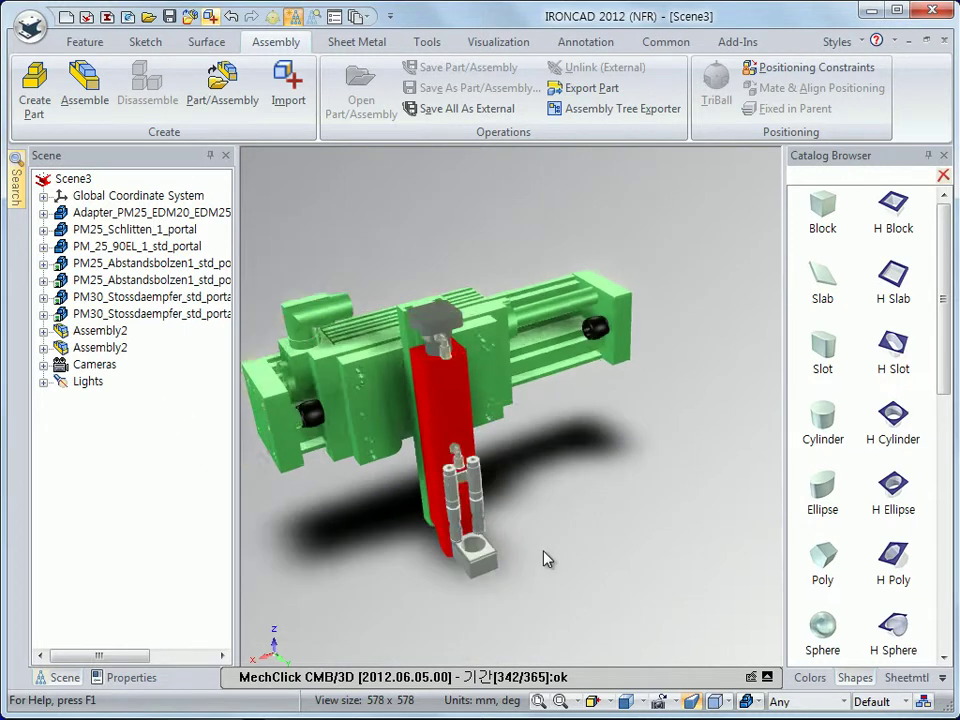
pyautogui.moveTo(606, 549); pyautogui.dragTo(645, 550, button='middle')
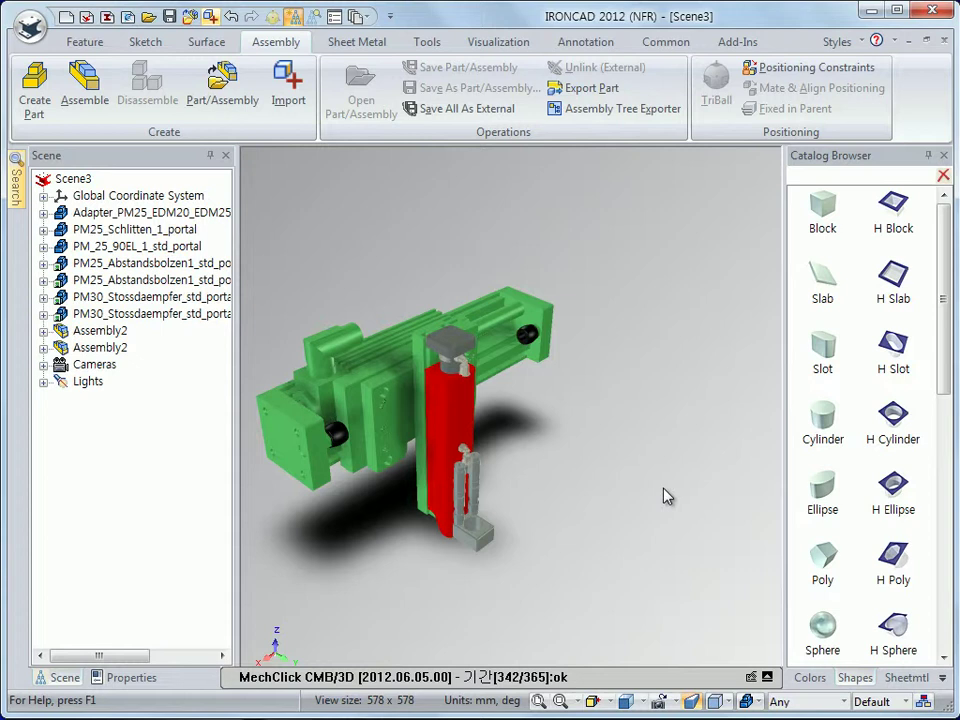
# Move the imported copy of Assembly2, the last assembly in the scene tree, about 144 mm along the horizontal rail with the TriBall
pyautogui.click(92, 347)
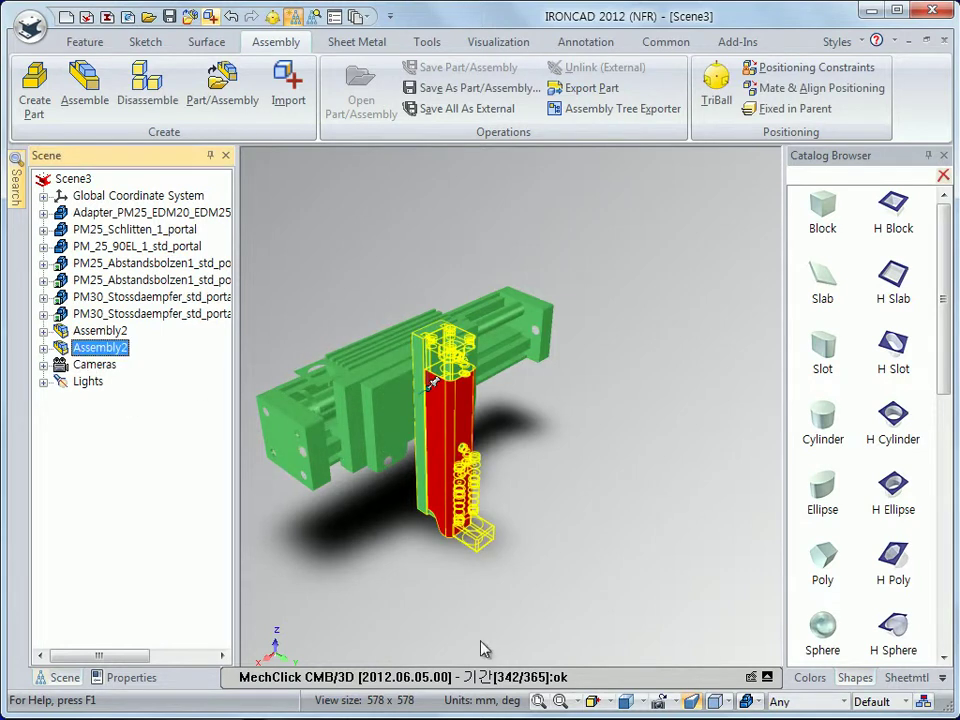
pyautogui.click(104, 332)
pyautogui.click(98, 347)
pyautogui.click(279, 15)
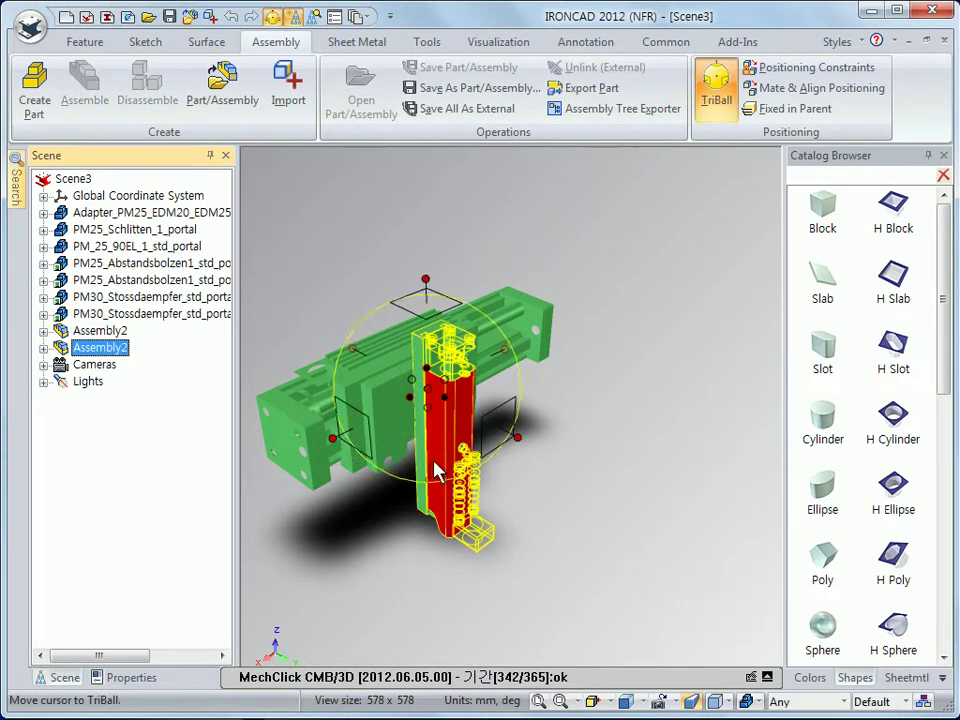
pyautogui.moveTo(514, 344); pyautogui.dragTo(521, 338)
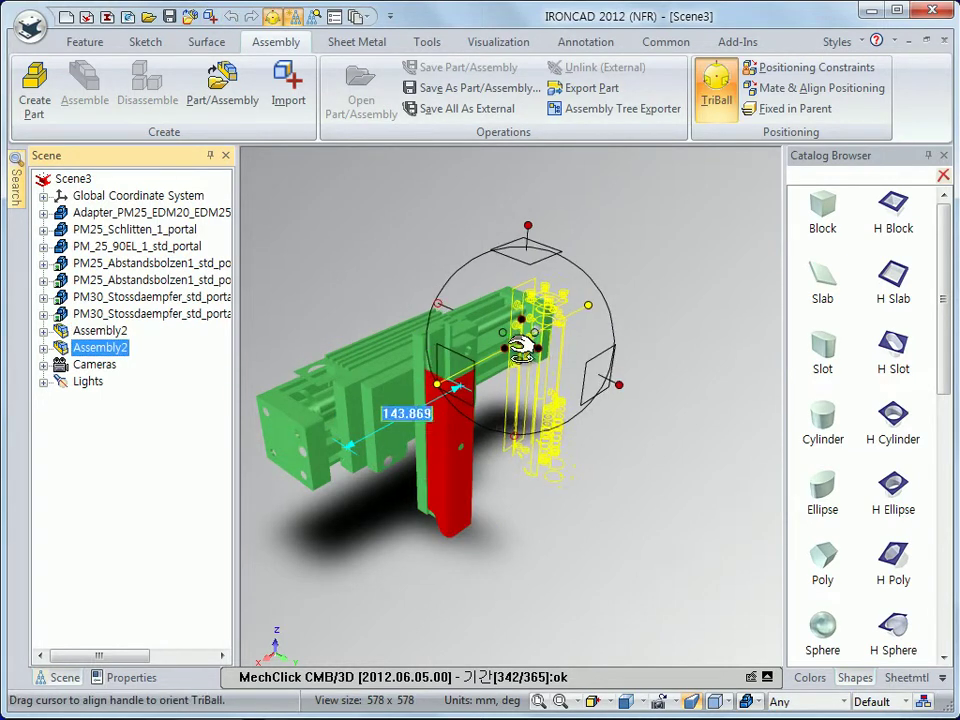
pyautogui.click(270, 17)
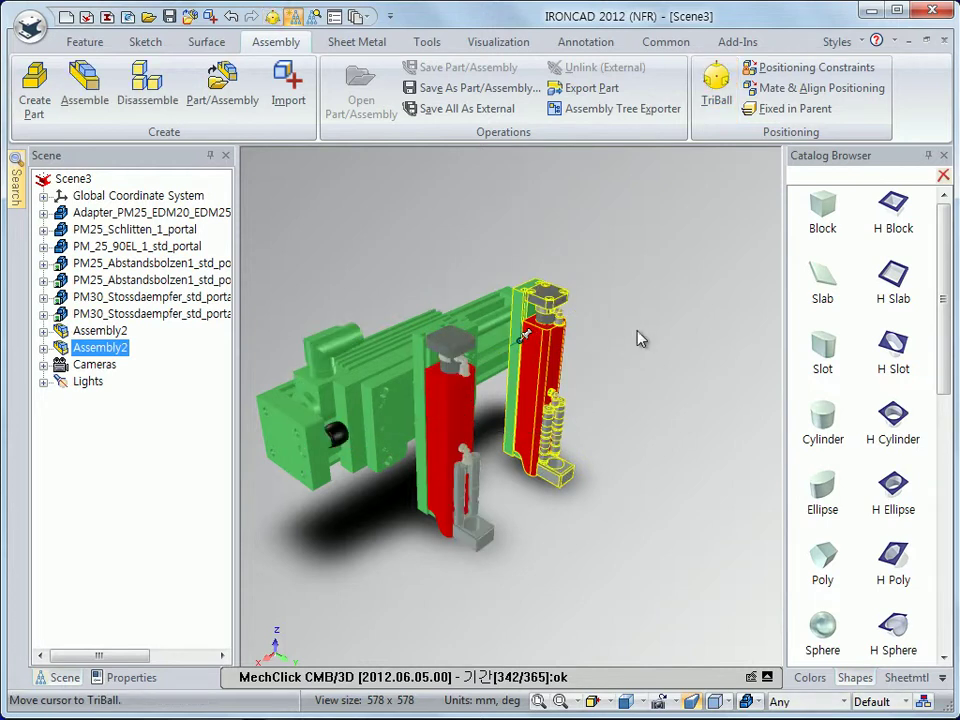
pyautogui.click(627, 437)
# Inspect the separated copy of the slide unit up close, compare it with the original, and fit the whole scene in view
pyautogui.scroll(6, 515, 378)
pyautogui.moveTo(557, 512); pyautogui.dragTo(640, 490, button='middle')
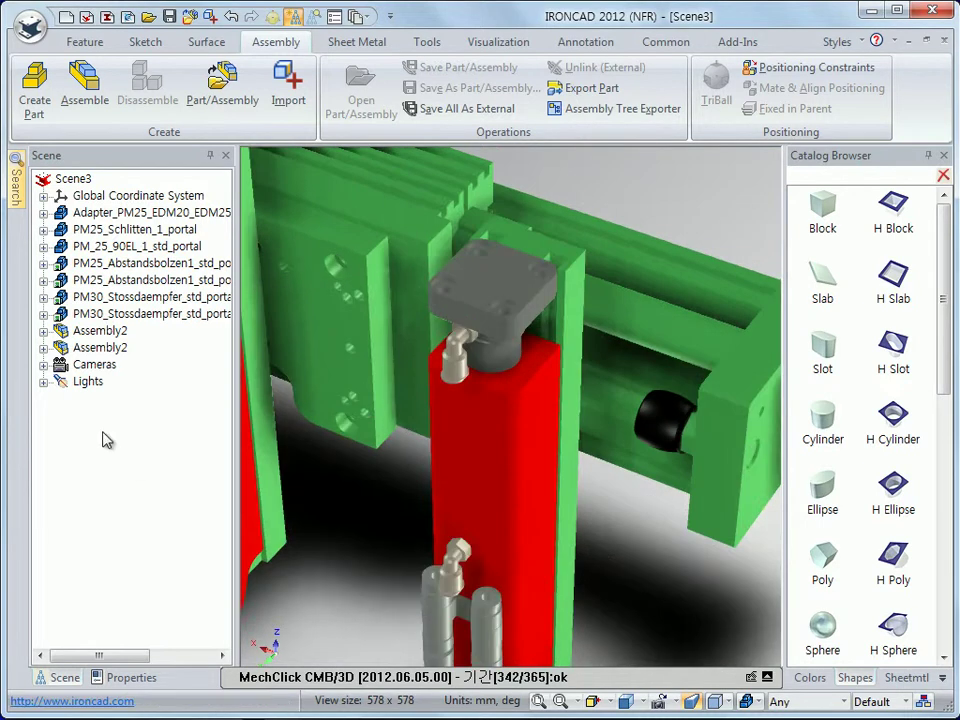
pyautogui.click(100, 347)
pyautogui.scroll(-5, 349, 456)
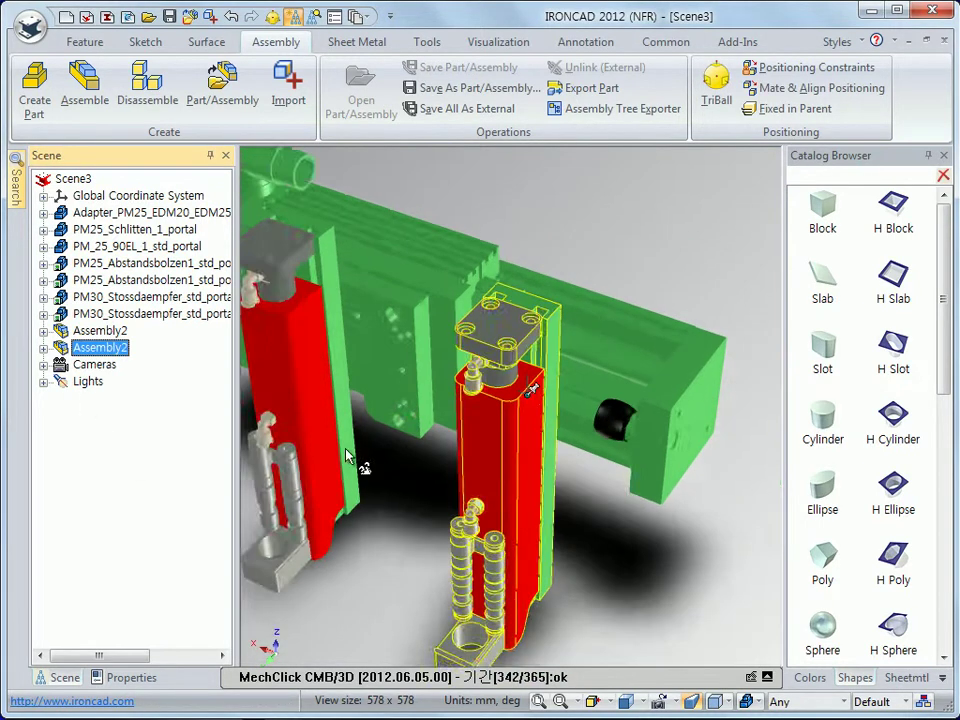
pyautogui.click(426, 605)
pyautogui.moveTo(426, 615); pyautogui.dragTo(686, 545, button='middle')
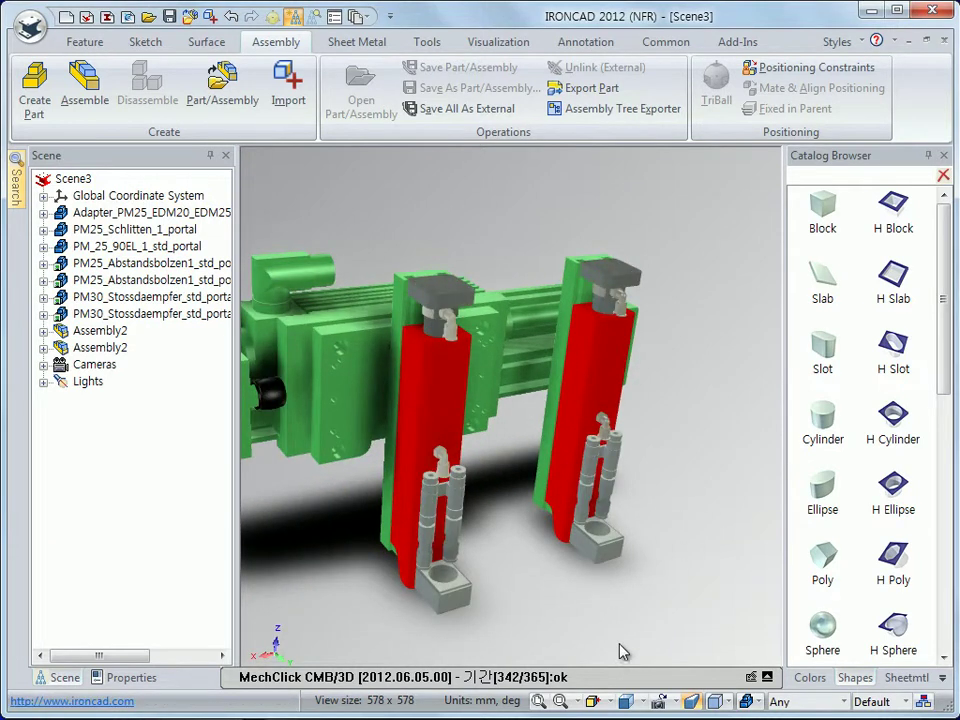
pyautogui.click(540, 703)
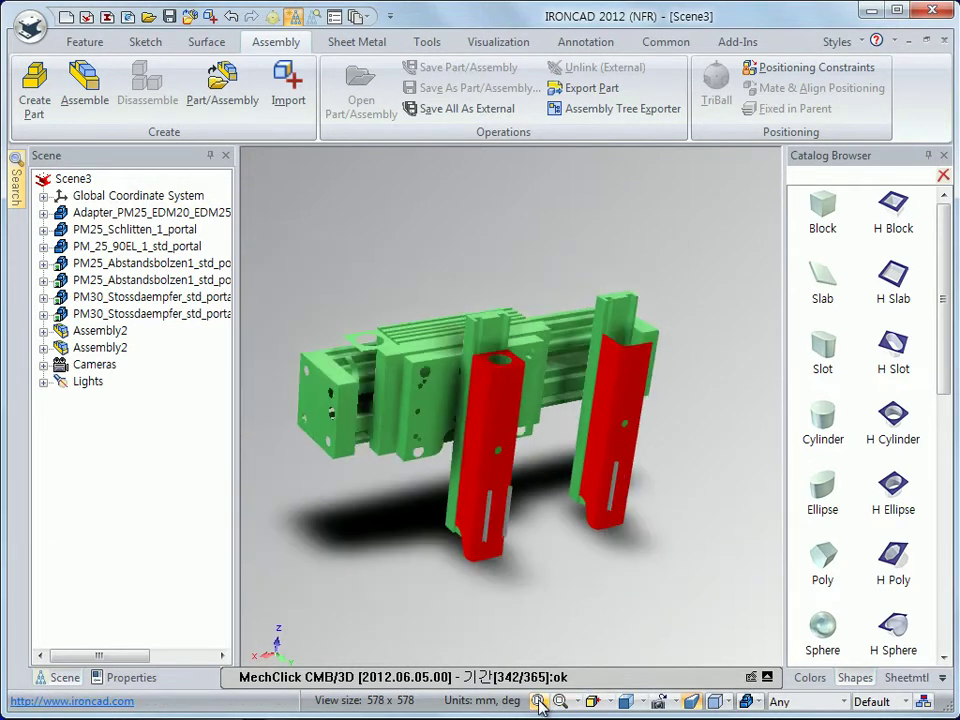